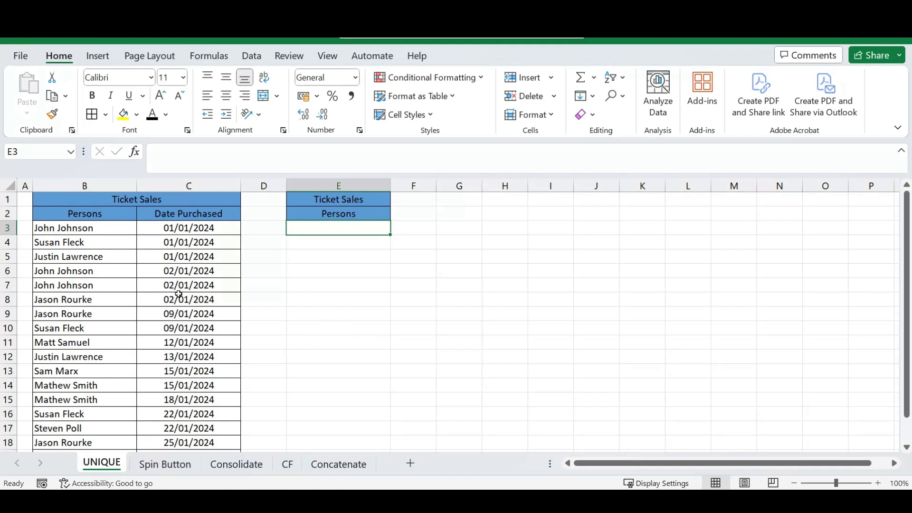
Highlight the repeated John Johnson entries in the column B names list
{"action": "left_click", "coordinate": [77, 229]}
{"action": "left_click_drag", "start_coordinate": [73, 271], "coordinate": [75, 283], "text": "ctrl"}
{"action": "left_click", "coordinate": [292, 314]}
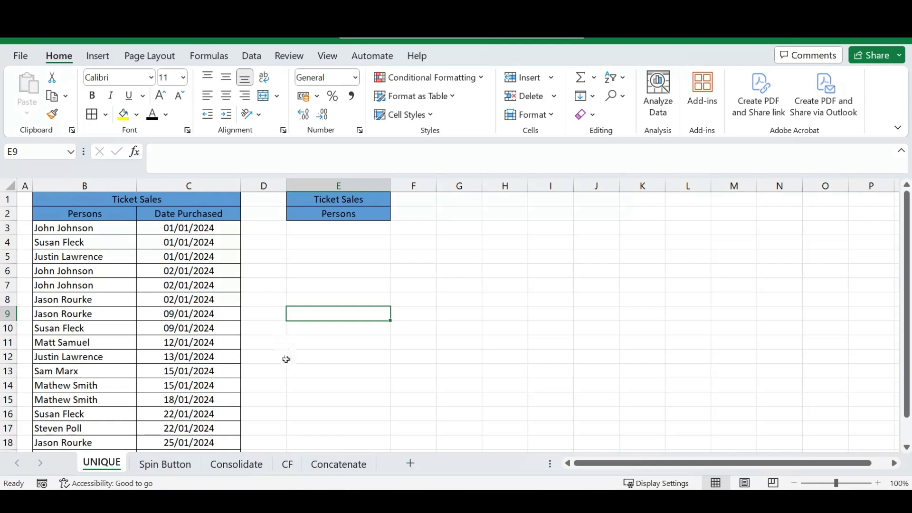
Enter =UNIQUE(B3:B20) in E3 to spill the nine unique names
{"action": "left_click", "coordinate": [324, 232]}
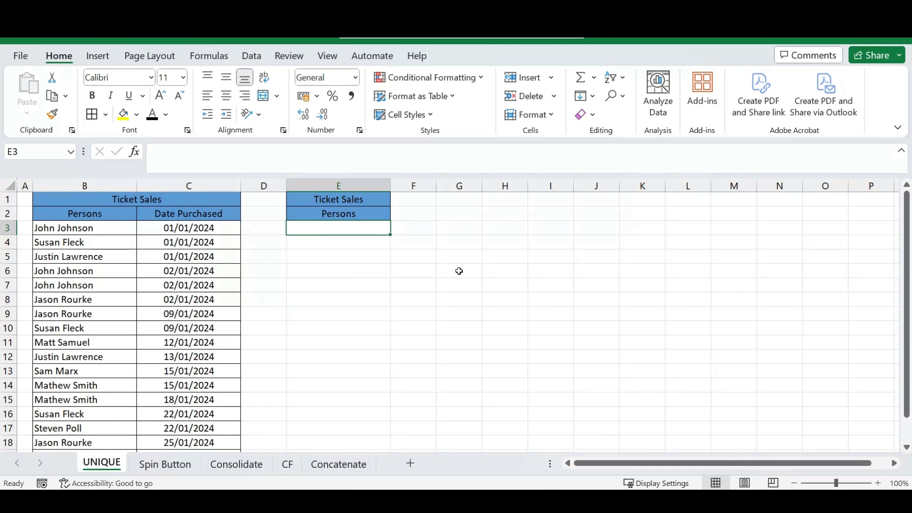
{"action": "type", "text": "="}
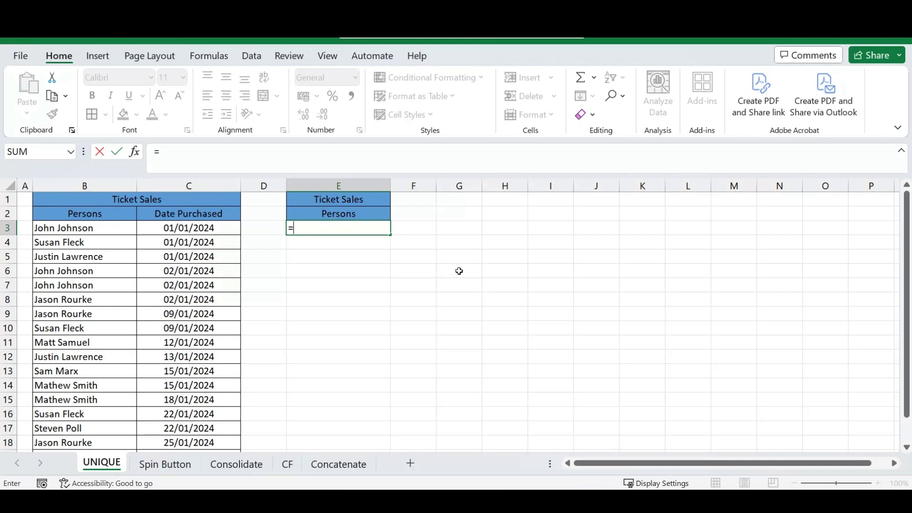
{"action": "type", "text": "uniq"}
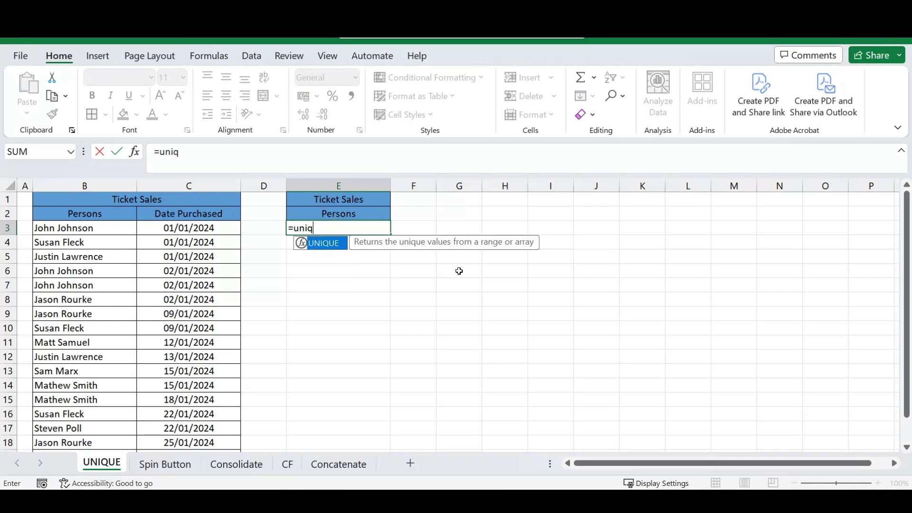
{"action": "key", "text": "Tab"}
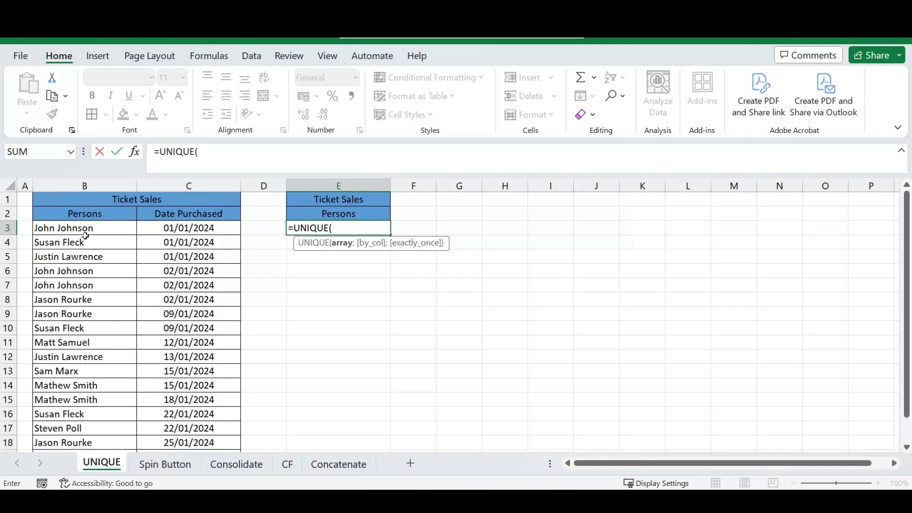
{"action": "left_click_drag", "start_coordinate": [86, 229], "coordinate": [94, 427]}
{"action": "scroll", "coordinate": [360, 305], "scroll_direction": "down", "scroll_amount": 2}
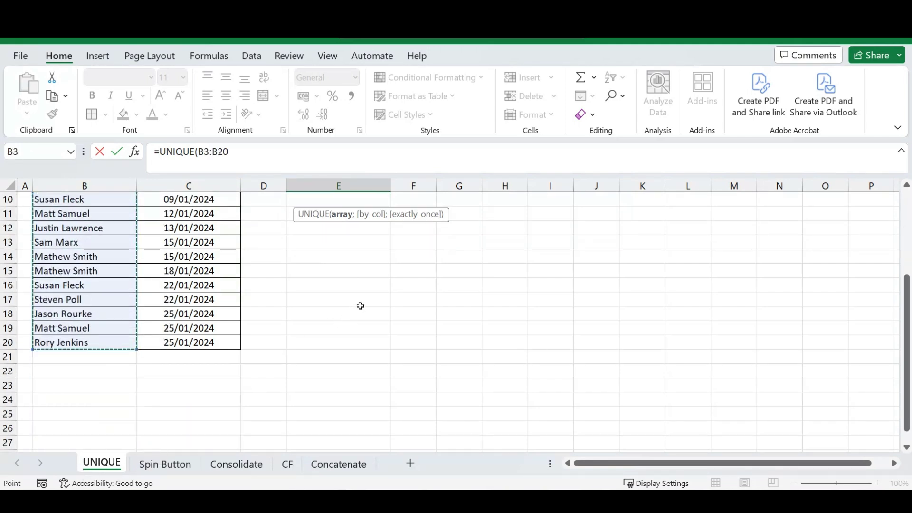
{"action": "scroll", "coordinate": [394, 254], "scroll_direction": "up", "scroll_amount": 3}
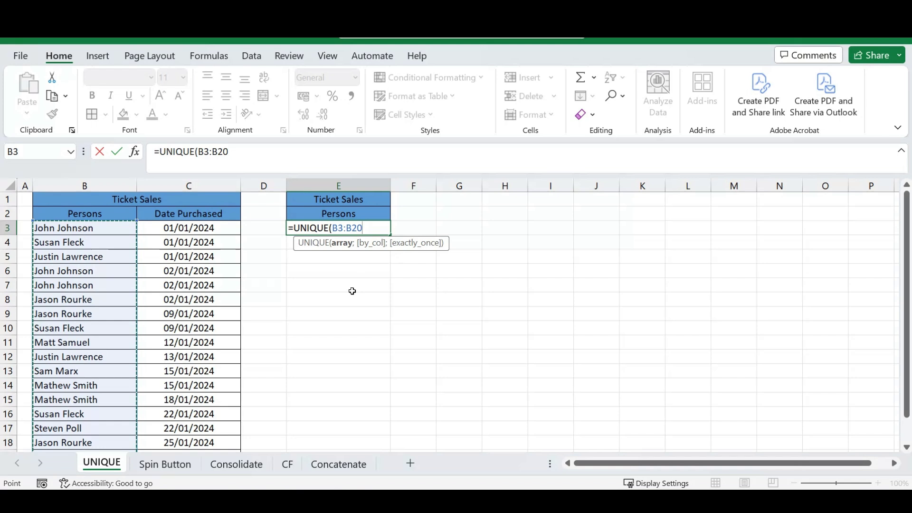
{"action": "type", "text": ")"}
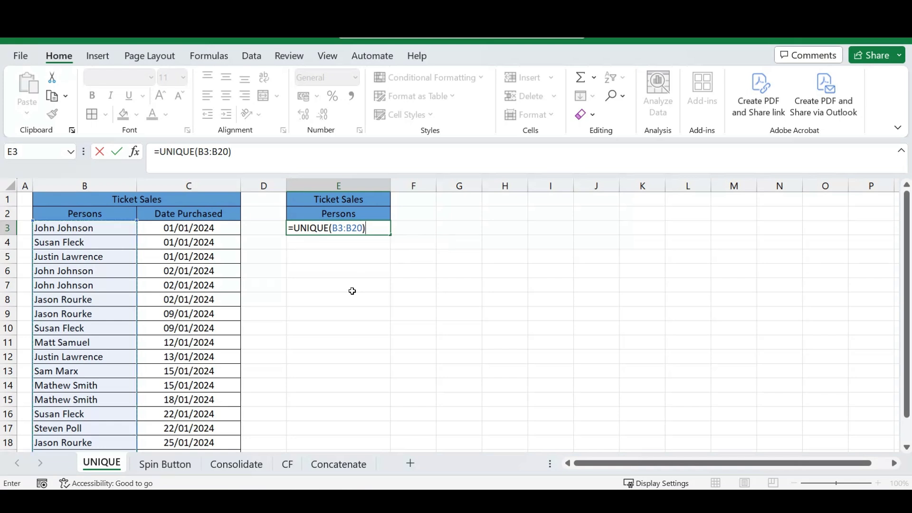
{"action": "key", "text": "Return"}
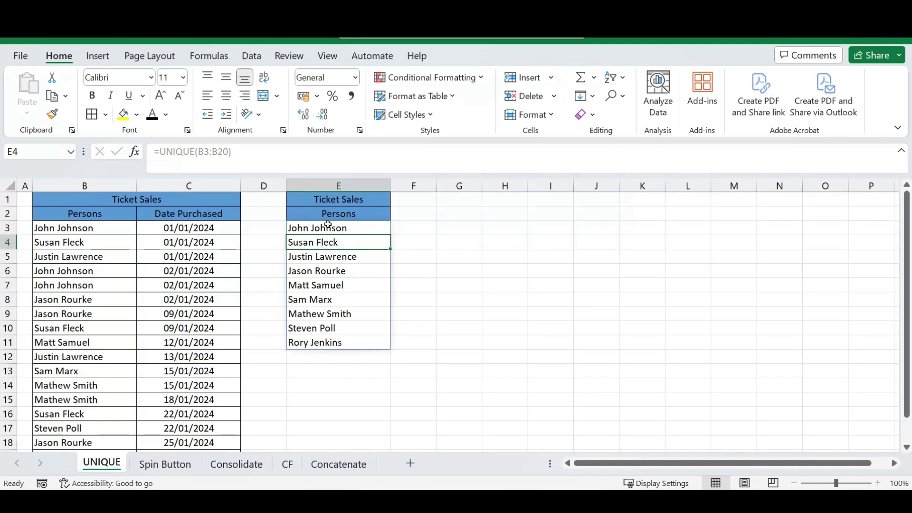
{"action": "left_click_drag", "start_coordinate": [326, 228], "coordinate": [333, 343]}
{"action": "left_click", "coordinate": [457, 274]}
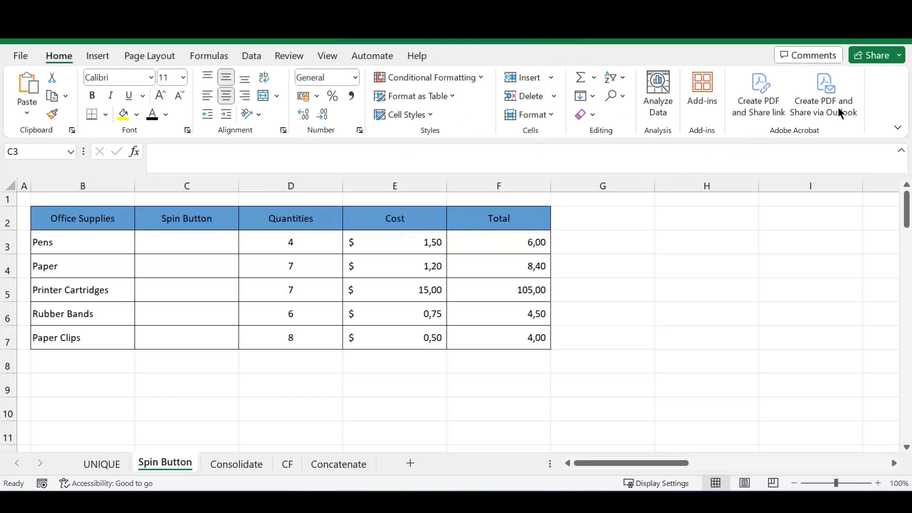
Tick Developer under Main Tabs in Customize the Ribbon and confirm with OK
{"action": "right_click", "coordinate": [871, 90]}
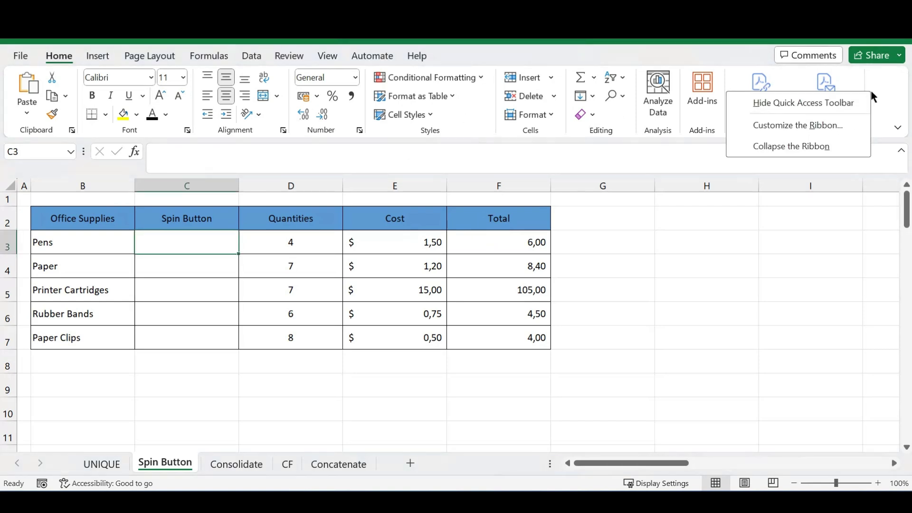
{"action": "left_click", "coordinate": [789, 122]}
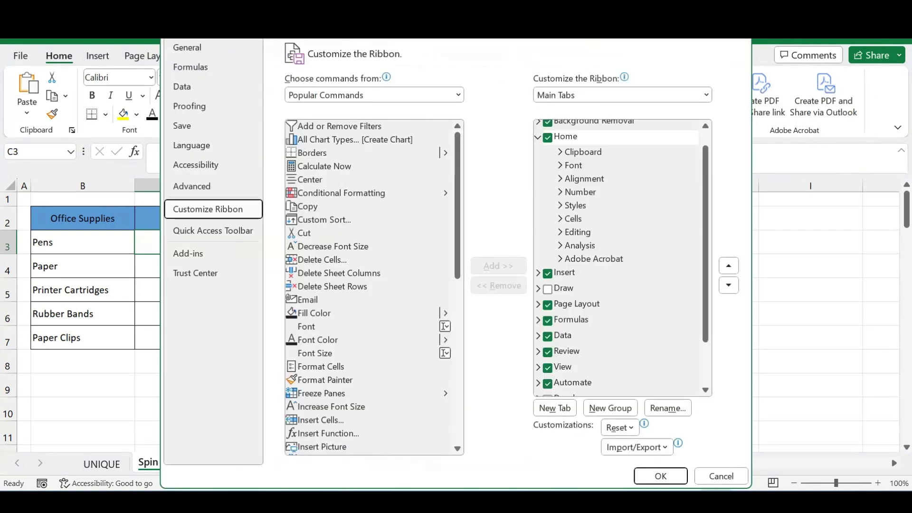
{"action": "left_click_drag", "start_coordinate": [709, 199], "coordinate": [708, 288]}
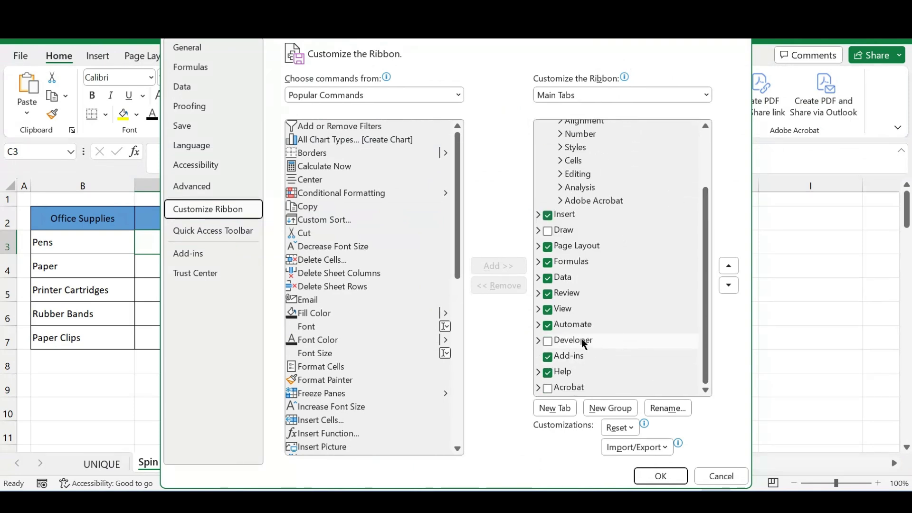
{"action": "left_click", "coordinate": [549, 342]}
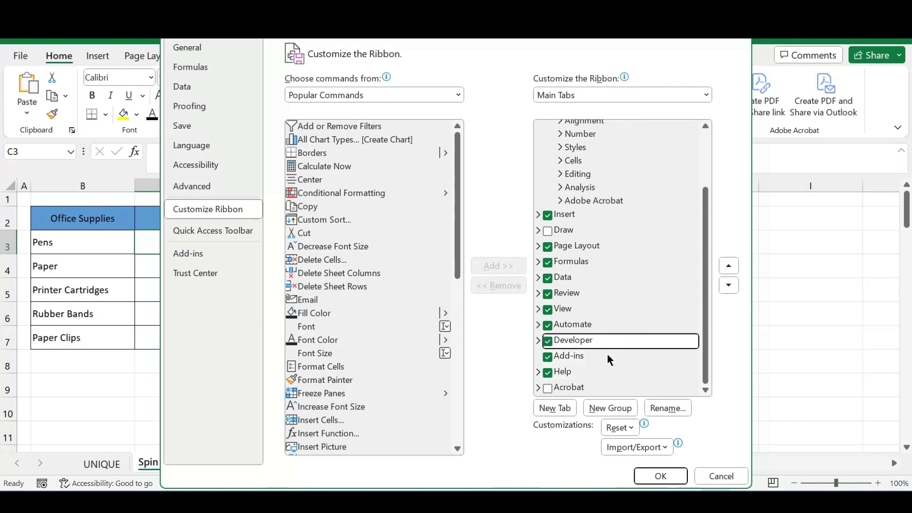
{"action": "left_click", "coordinate": [660, 477]}
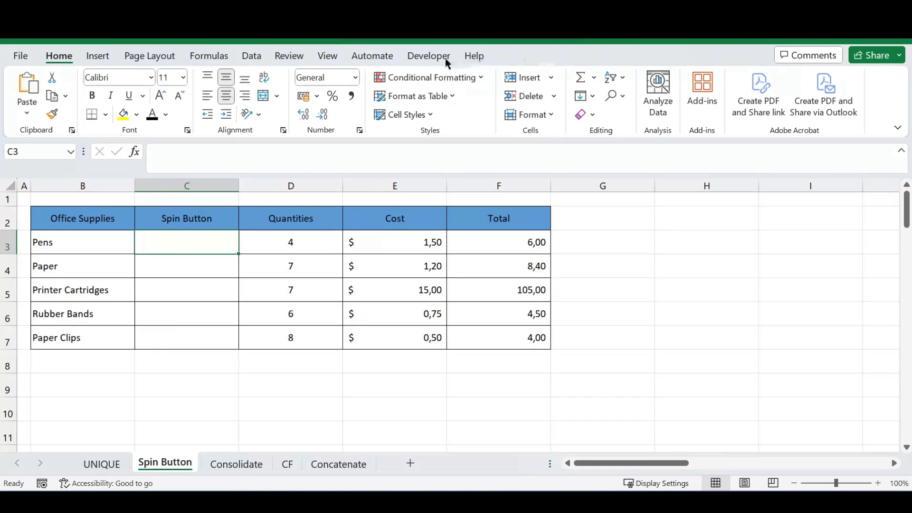
Insert a Form Controls spin button from the Developer tab and draw it inside C3
{"action": "left_click", "coordinate": [428, 55]}
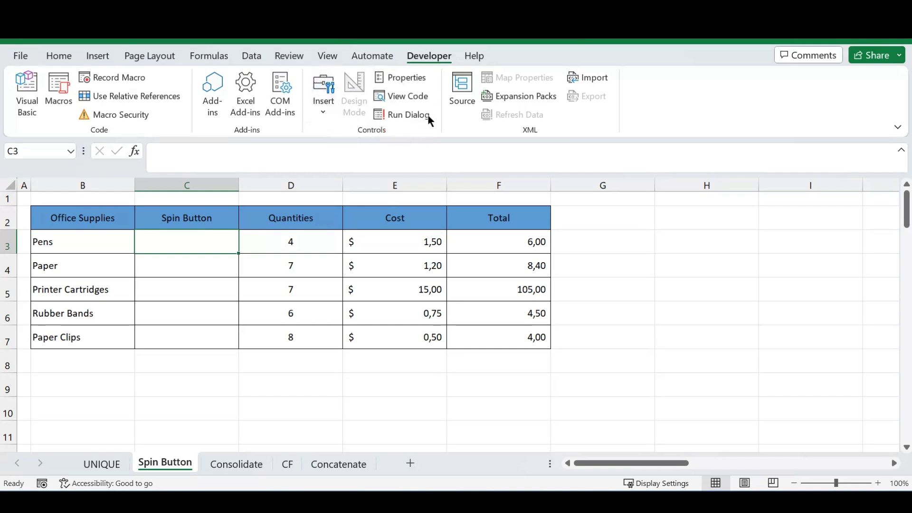
{"action": "left_click", "coordinate": [326, 104]}
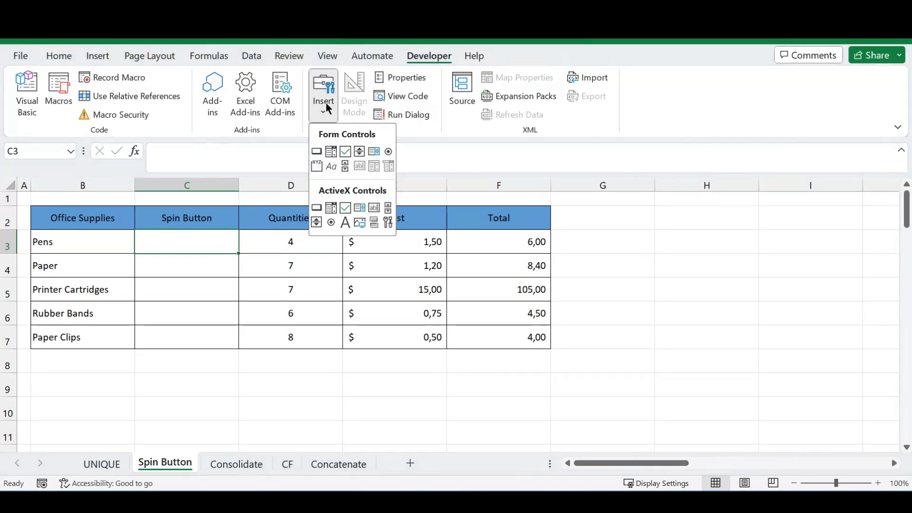
{"action": "left_click", "coordinate": [359, 152]}
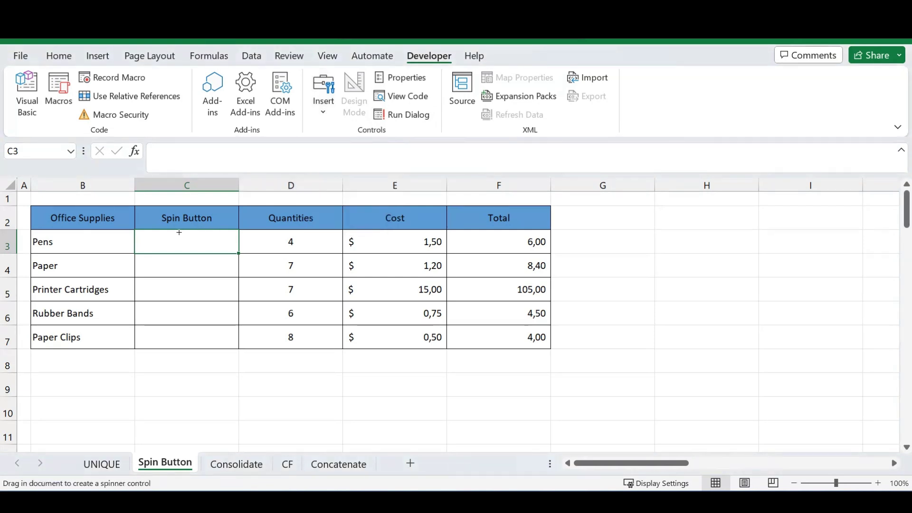
{"action": "left_click_drag", "start_coordinate": [155, 232], "coordinate": [218, 251]}
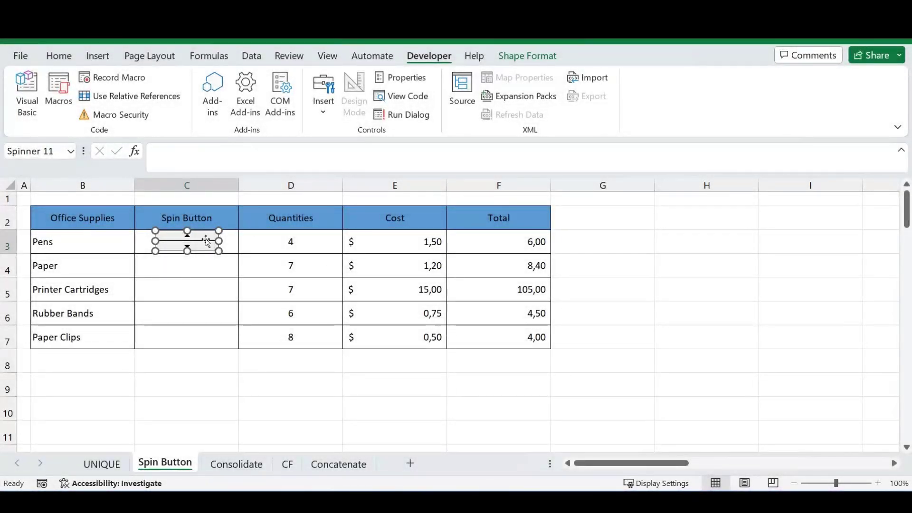
{"action": "left_click", "coordinate": [192, 278]}
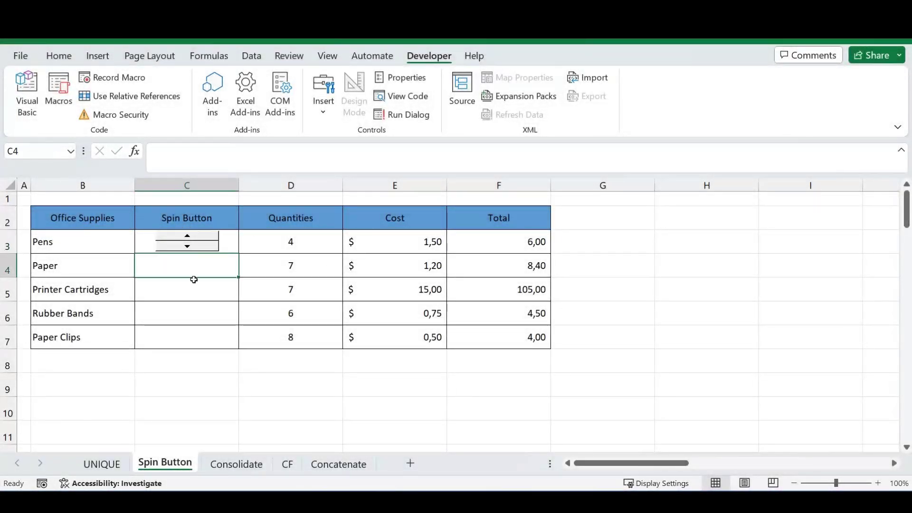
Set the Pens spin button's cell link to $D$3 in Format Control
{"action": "right_click", "coordinate": [188, 243]}
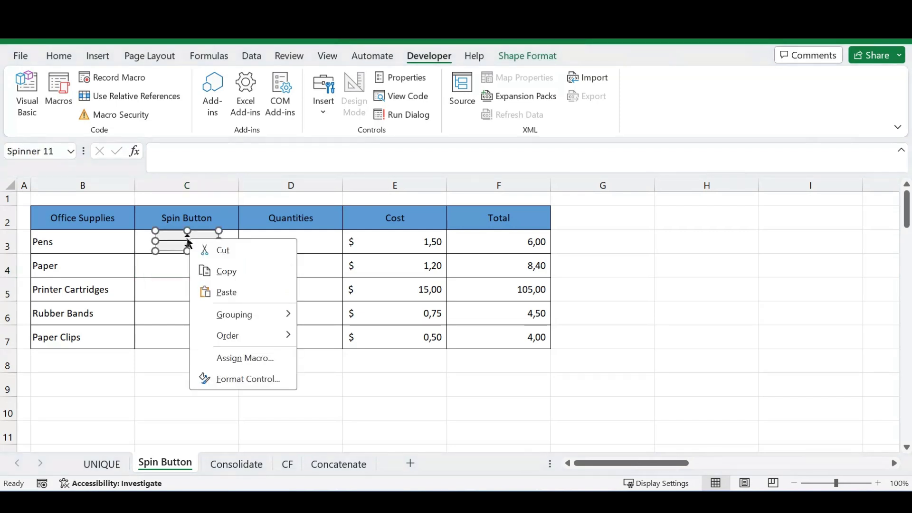
{"action": "left_click", "coordinate": [241, 375]}
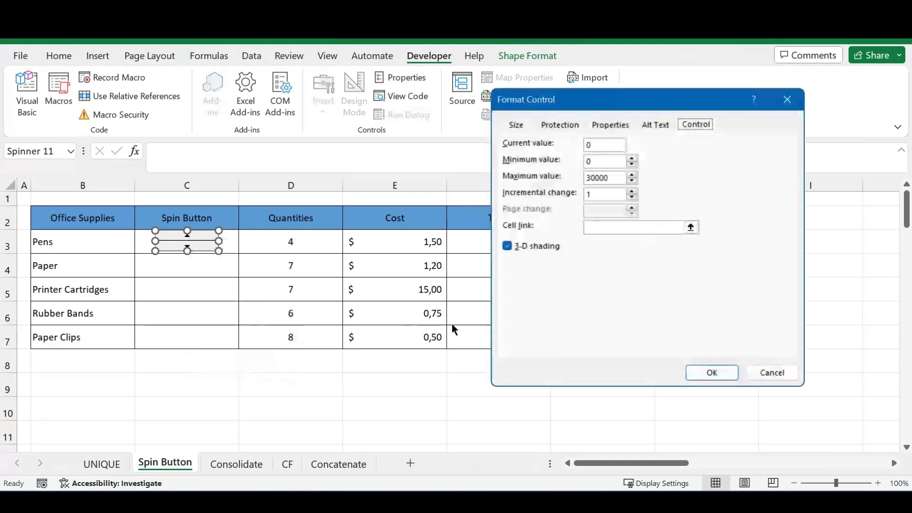
{"action": "left_click_drag", "start_coordinate": [625, 106], "coordinate": [609, 118]}
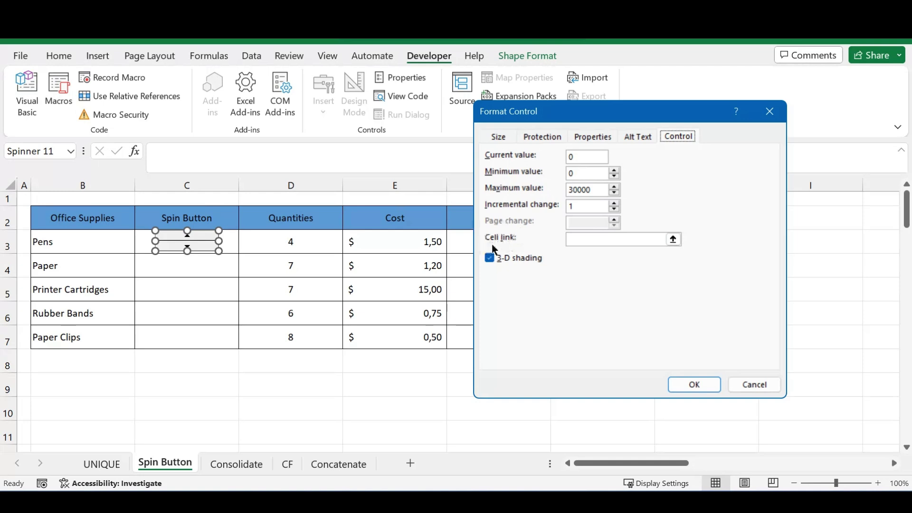
{"action": "left_click", "coordinate": [594, 238]}
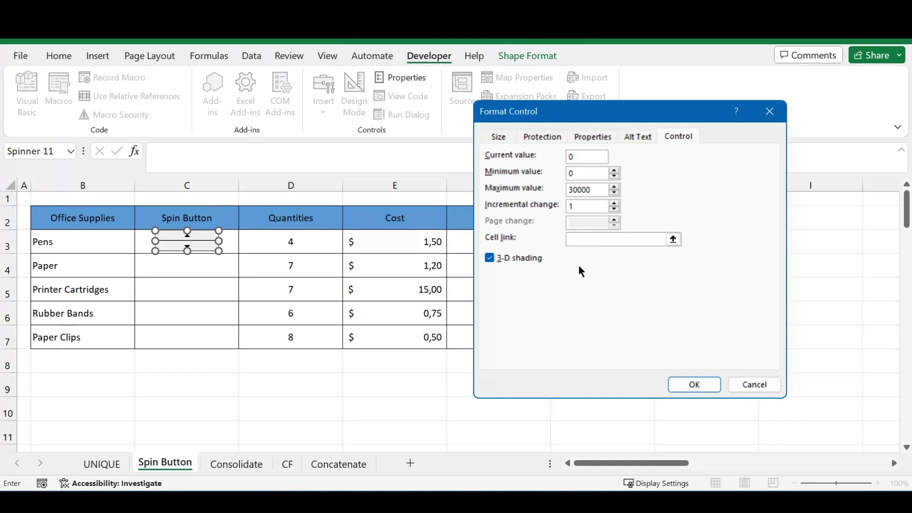
{"action": "left_click", "coordinate": [292, 241]}
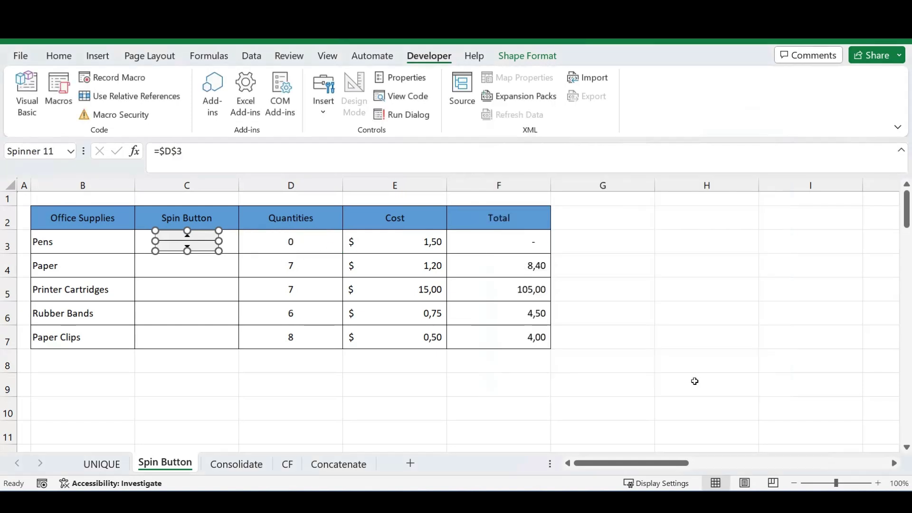
{"action": "left_click", "coordinate": [199, 369]}
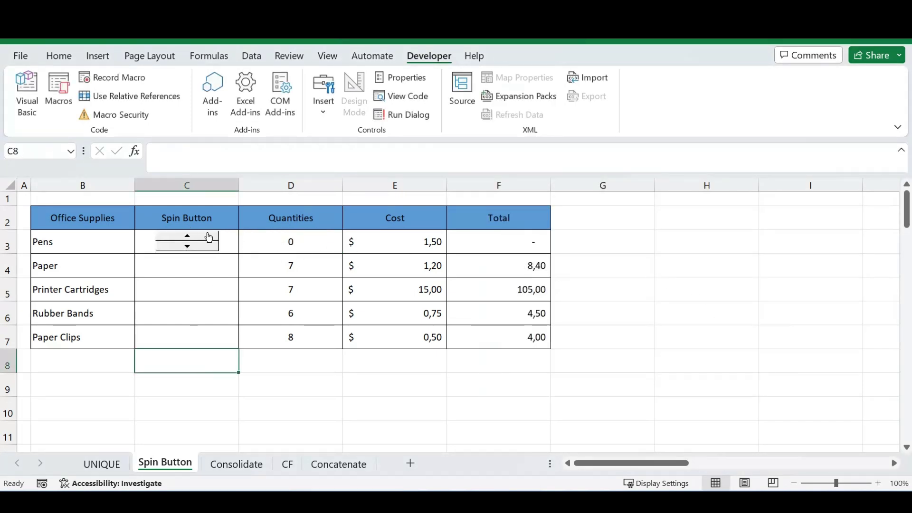
Use the spinner arrows to bring the Pens quantity to 5, total 7,50
{"action": "left_click", "coordinate": [187, 236]}
{"action": "left_click", "coordinate": [188, 247]}
{"action": "left_click", "coordinate": [188, 237]}
{"action": "left_click", "coordinate": [188, 236]}
{"action": "left_click", "coordinate": [188, 236]}
{"action": "left_click", "coordinate": [187, 236]}
{"action": "left_click", "coordinate": [187, 247]}
{"action": "left_click", "coordinate": [187, 247]}
{"action": "left_click", "coordinate": [187, 247]}
{"action": "left_click", "coordinate": [187, 247]}
{"action": "left_click", "coordinate": [187, 236]}
{"action": "left_click", "coordinate": [187, 237]}
{"action": "left_click", "coordinate": [187, 236]}
{"action": "left_click", "coordinate": [187, 236]}
{"action": "left_click", "coordinate": [188, 236]}
Copy the Pens spin button into C4 beside Paper and try its arrows
{"action": "right_click", "coordinate": [189, 241]}
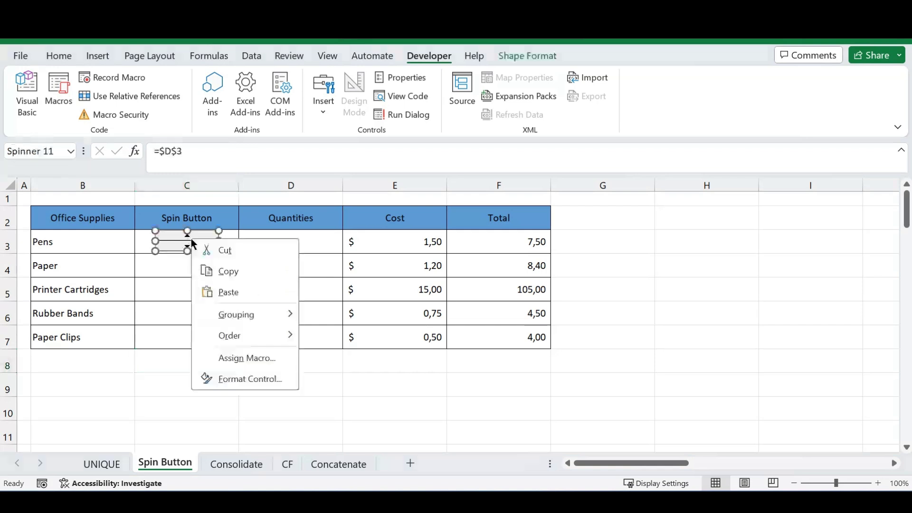
{"action": "left_click", "coordinate": [230, 271]}
{"action": "left_click", "coordinate": [184, 263]}
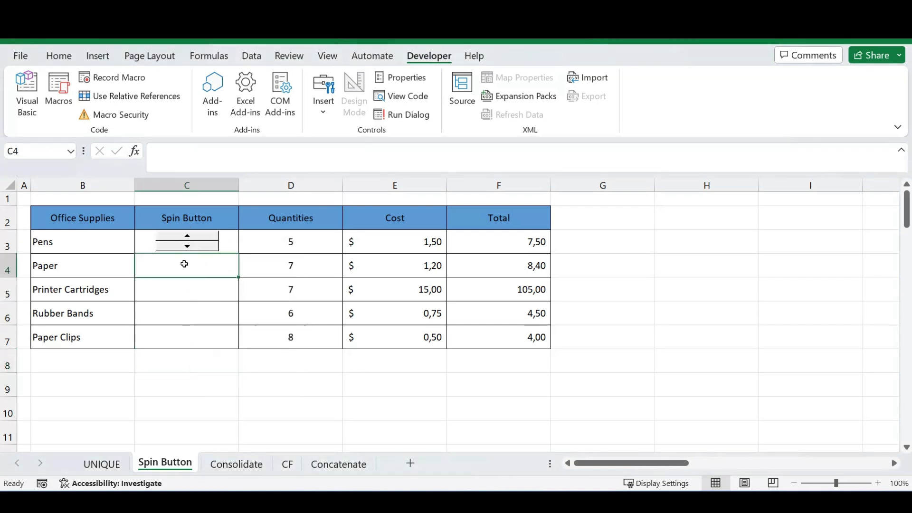
{"action": "key", "text": "ctrl+v"}
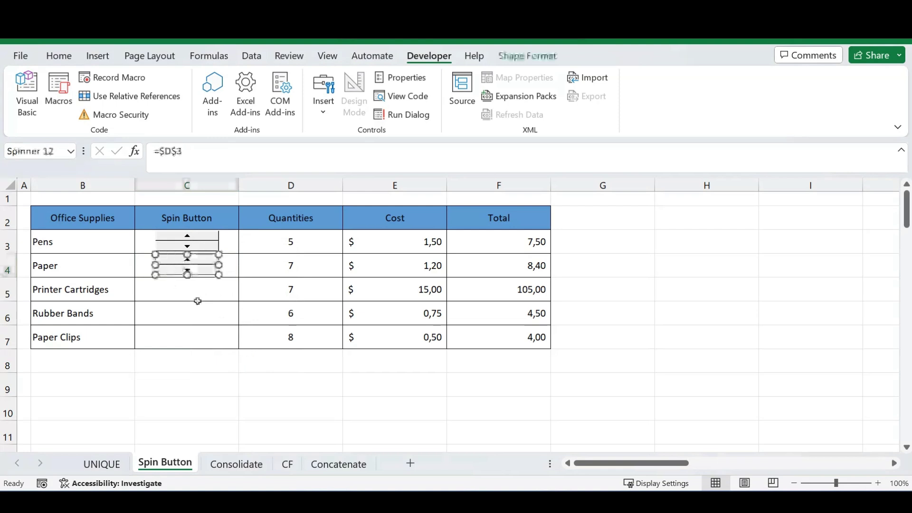
{"action": "left_click", "coordinate": [210, 376]}
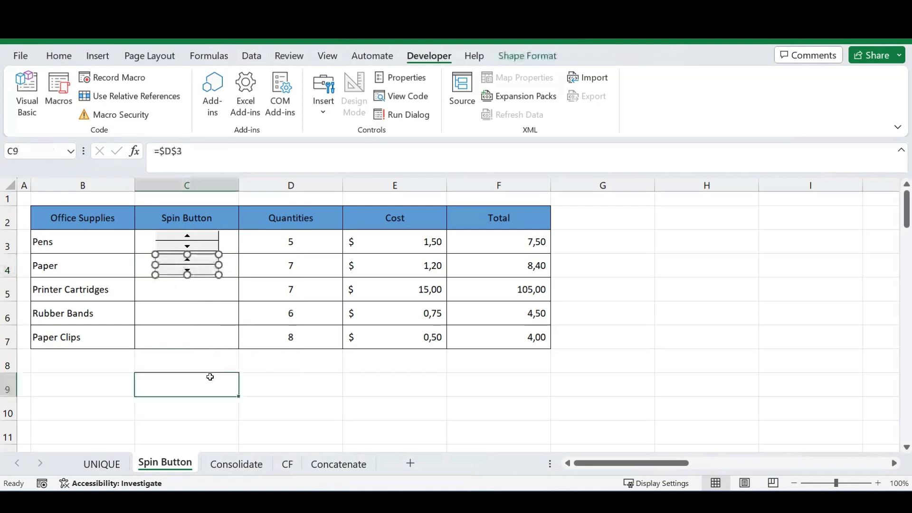
{"action": "left_click", "coordinate": [187, 260]}
{"action": "left_click", "coordinate": [188, 271]}
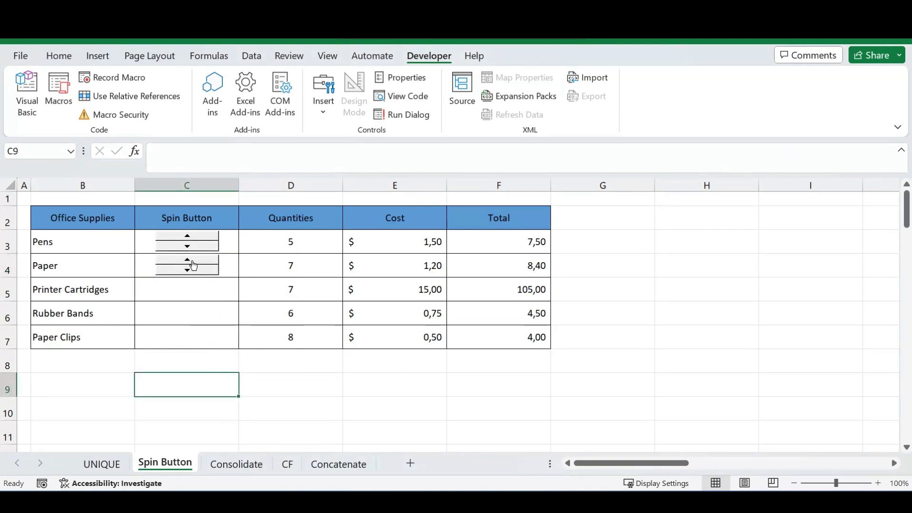
{"action": "left_click", "coordinate": [192, 260]}
{"action": "left_click", "coordinate": [192, 260]}
{"action": "left_click", "coordinate": [188, 270]}
{"action": "left_click", "coordinate": [187, 270]}
Change the Paper spin button's cell link to D4 in Format Control
{"action": "right_click", "coordinate": [189, 263]}
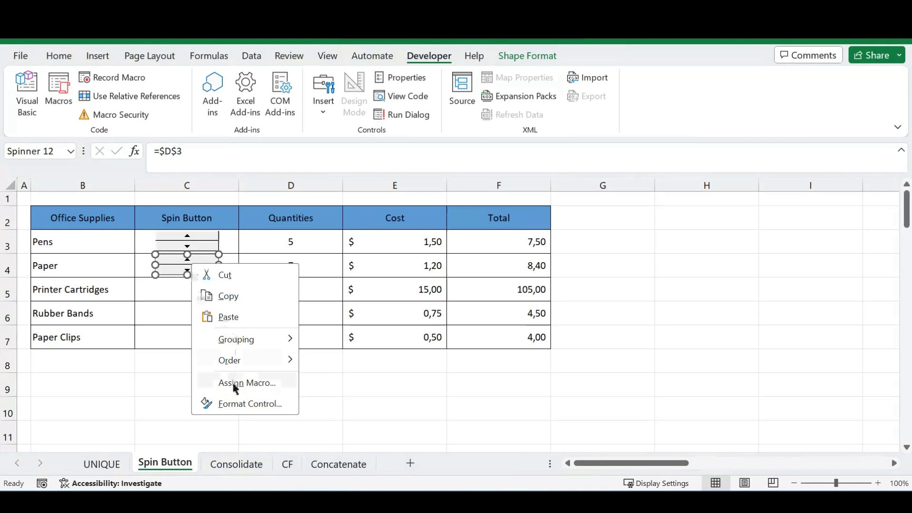
{"action": "left_click", "coordinate": [238, 404]}
{"action": "left_click", "coordinate": [603, 243]}
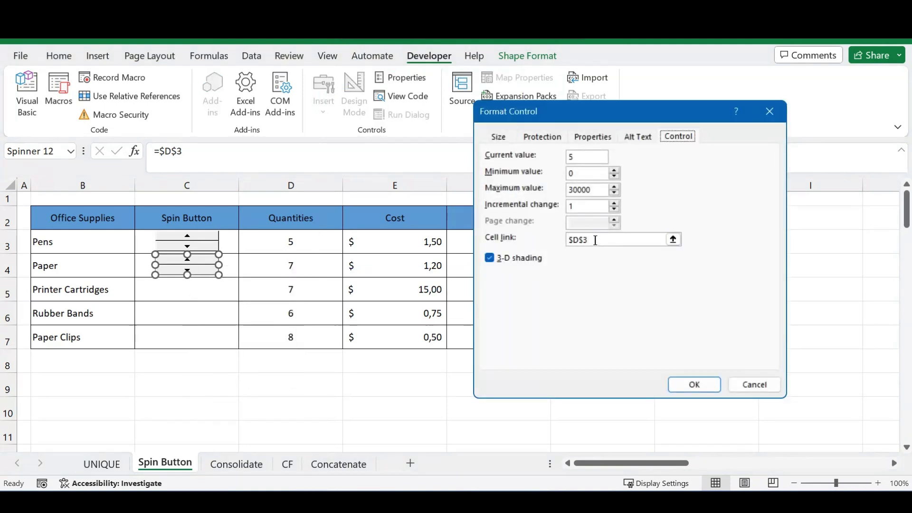
{"action": "left_click", "coordinate": [309, 245]}
{"action": "left_click", "coordinate": [311, 257]}
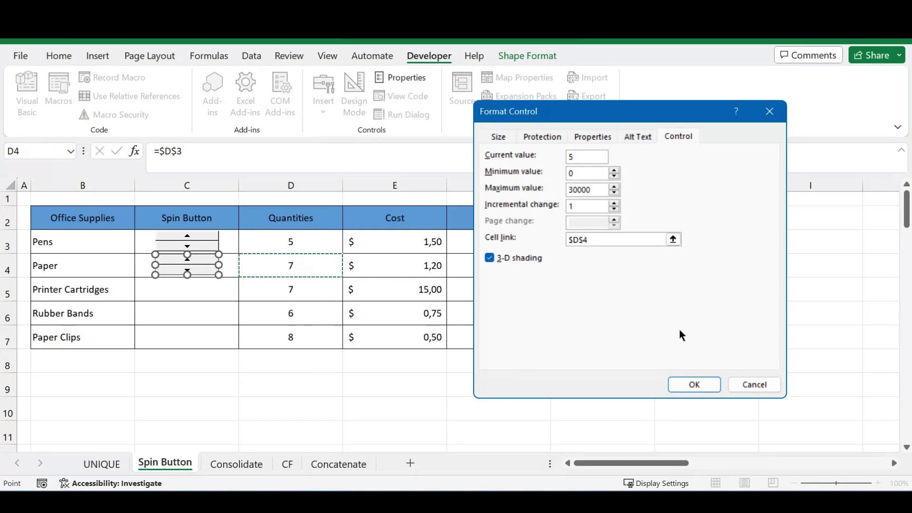
{"action": "left_click", "coordinate": [698, 383]}
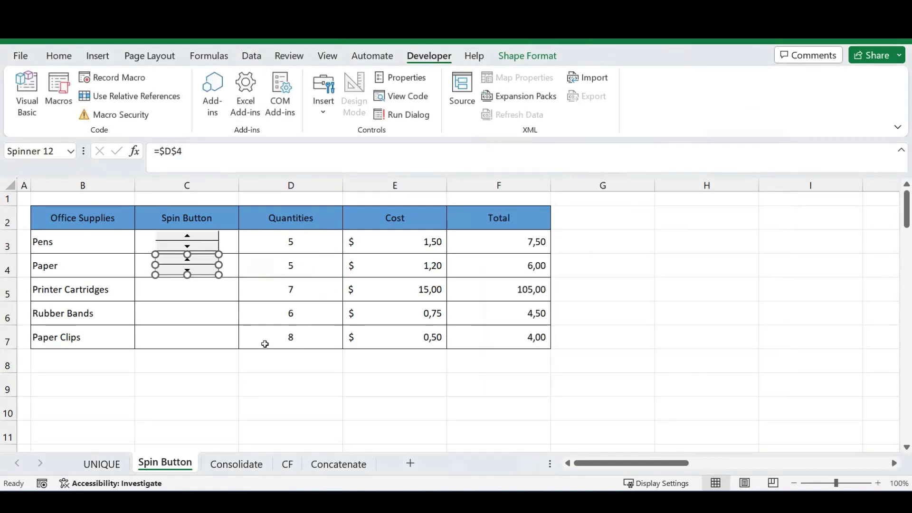
{"action": "left_click", "coordinate": [190, 284]}
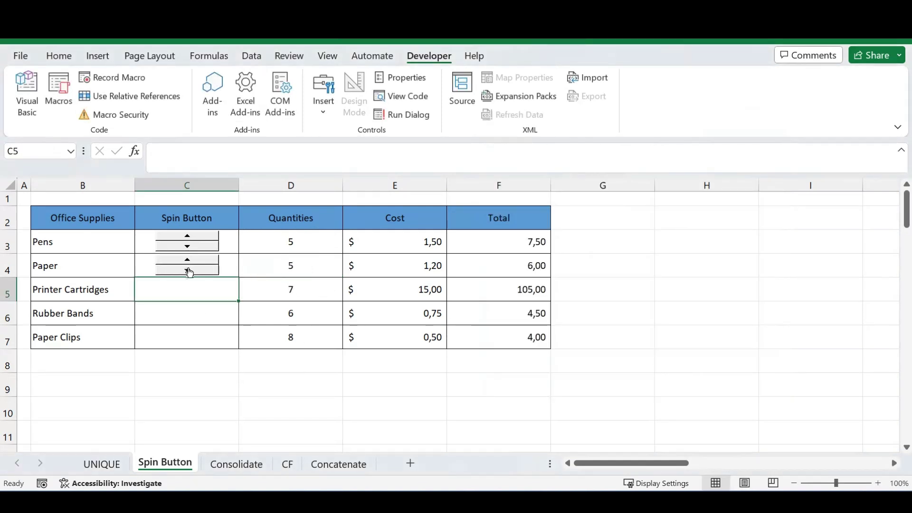
Test both spinners, setting Paper to 7 (8,40) and Pens to 6 (9,00)
{"action": "left_click", "coordinate": [188, 270]}
{"action": "left_click", "coordinate": [188, 262]}
{"action": "double_click", "coordinate": [191, 262]}
{"action": "double_click", "coordinate": [187, 236]}
{"action": "left_click", "coordinate": [188, 247]}
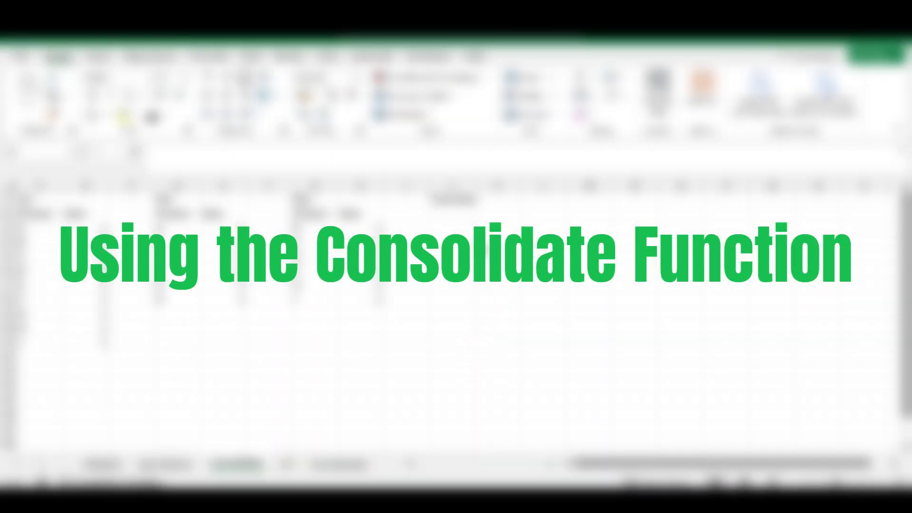
{"action": "left_click", "coordinate": [455, 223]}
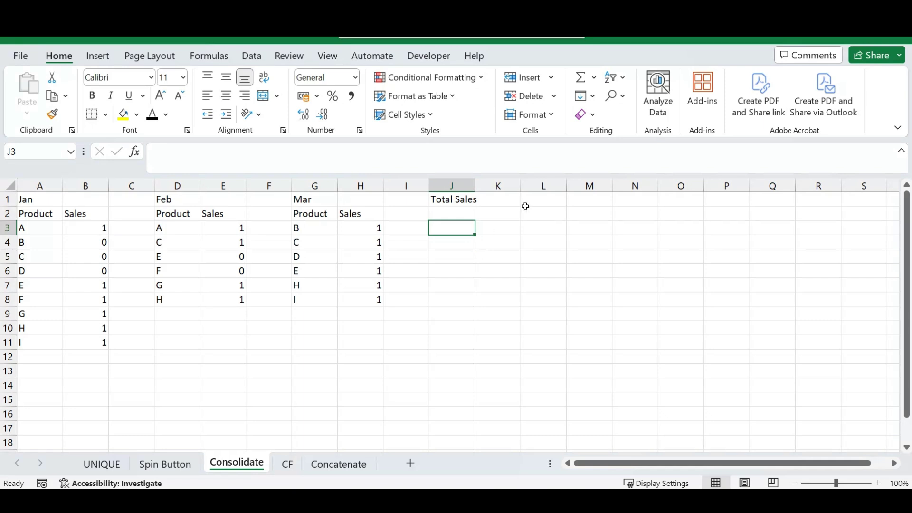
{"action": "type", "text": "AS"}
{"action": "key", "text": "BackSpace"}
{"action": "key", "text": "Tab"}
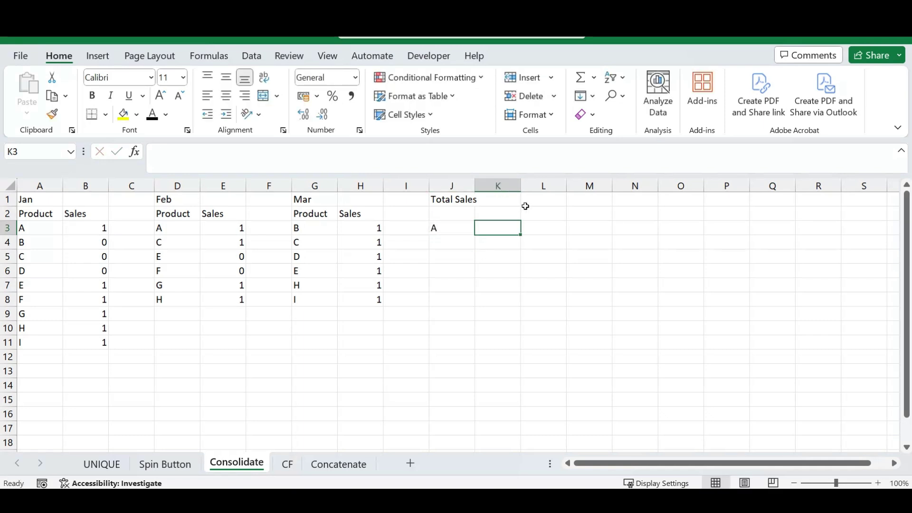
{"action": "type", "text": "="}
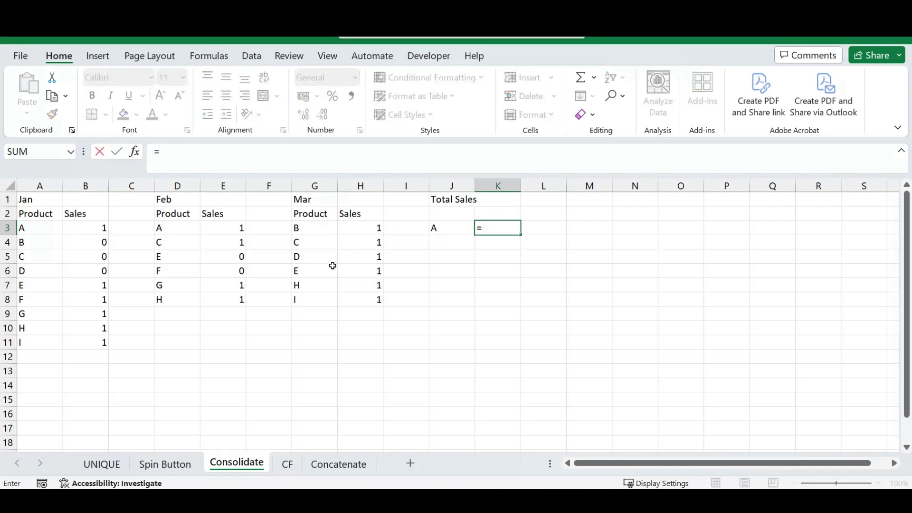
{"action": "left_click", "coordinate": [101, 231]}
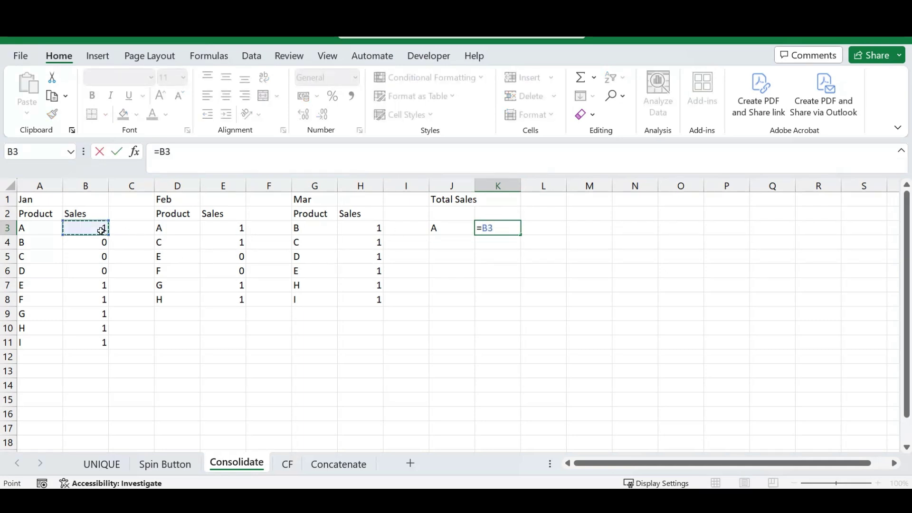
{"action": "type", "text": "+"}
{"action": "left_click", "coordinate": [239, 232]}
{"action": "type", "text": "+"}
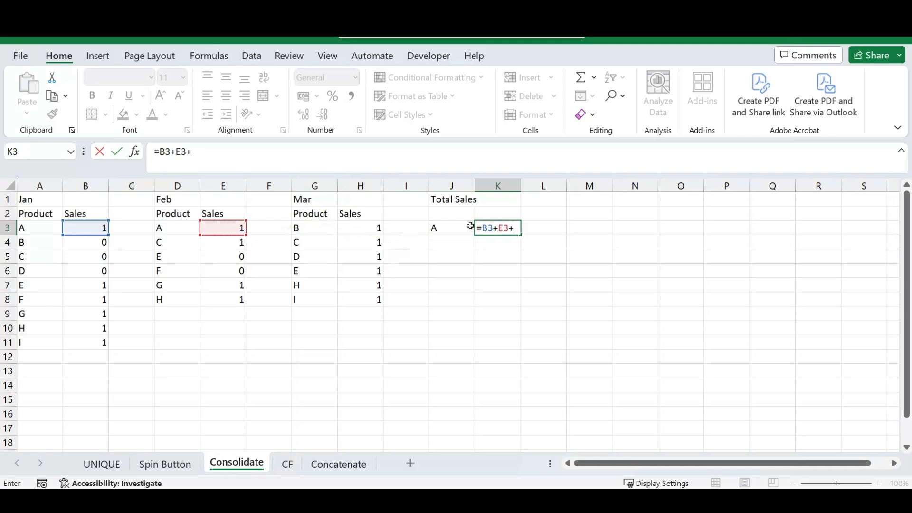
{"action": "key", "text": "BackSpace"}
{"action": "key", "text": "Return"}
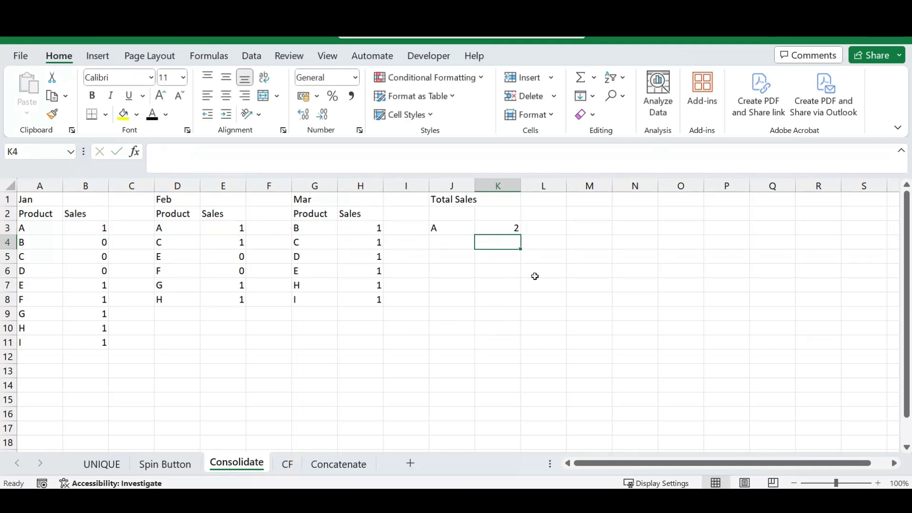
{"action": "key", "text": "Left"}
{"action": "key", "text": "Up"}
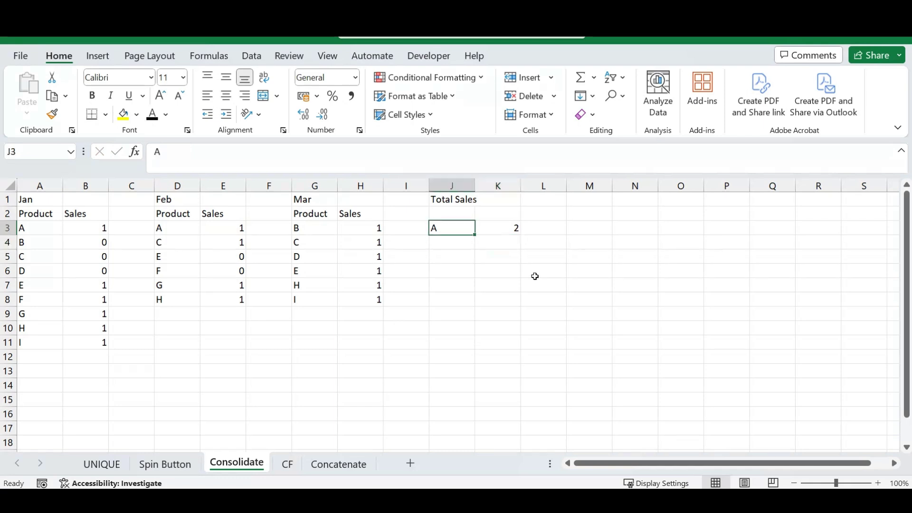
{"action": "key", "text": "shift+Right"}
{"action": "key", "text": "Delete"}
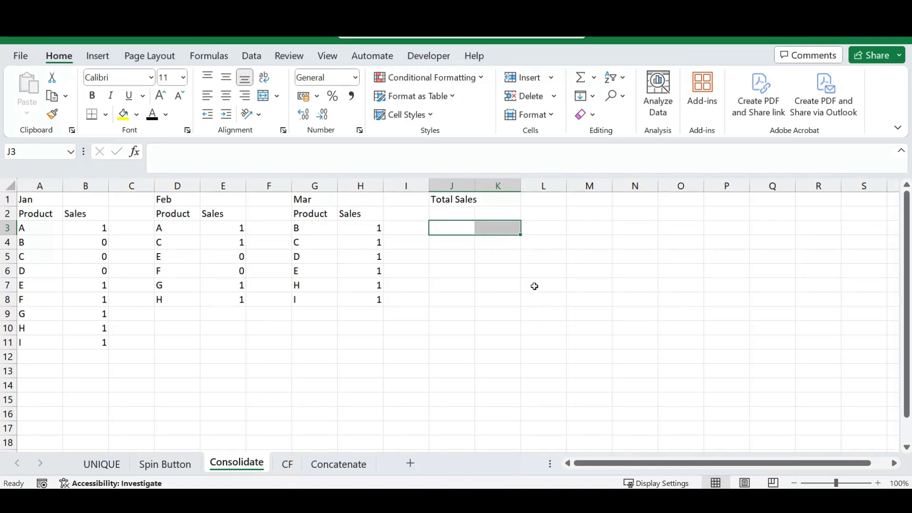
Pick J2 as the destination and open Data > Consolidate, keeping Sum as the function
{"action": "left_click", "coordinate": [450, 213]}
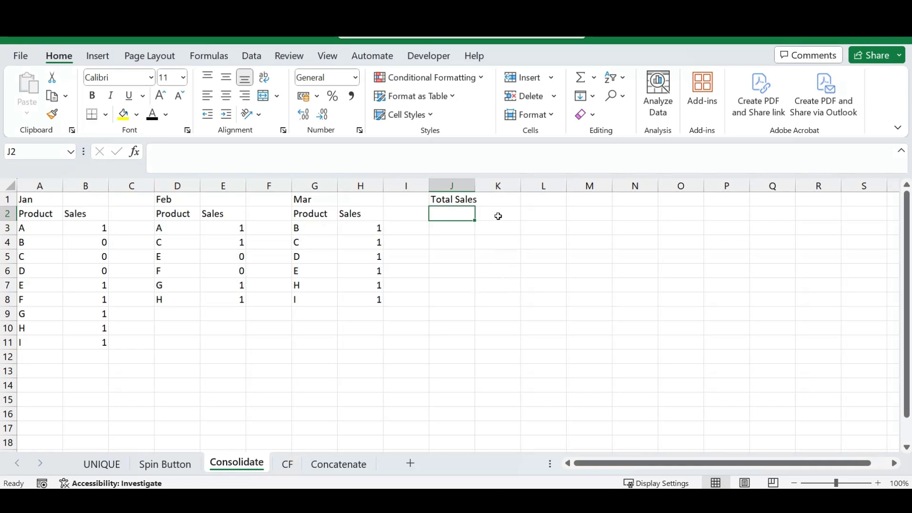
{"action": "left_click", "coordinate": [251, 55]}
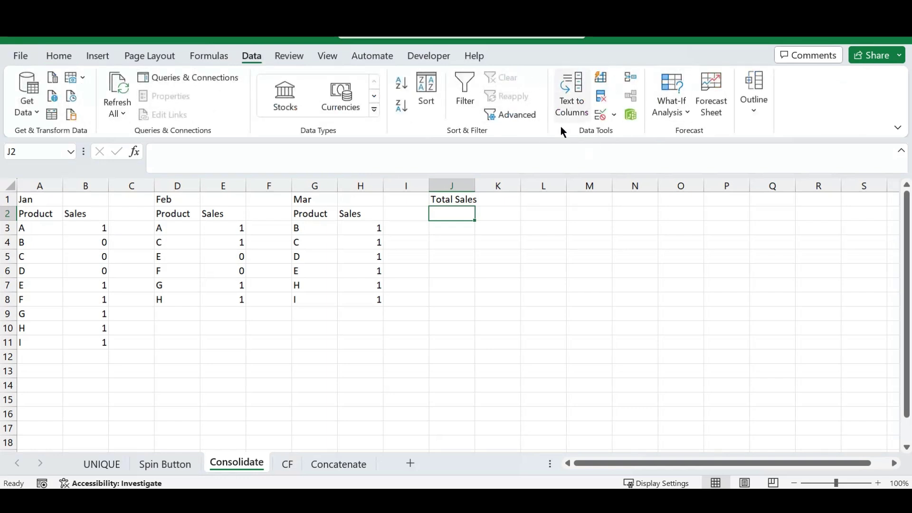
{"action": "left_click", "coordinate": [632, 82]}
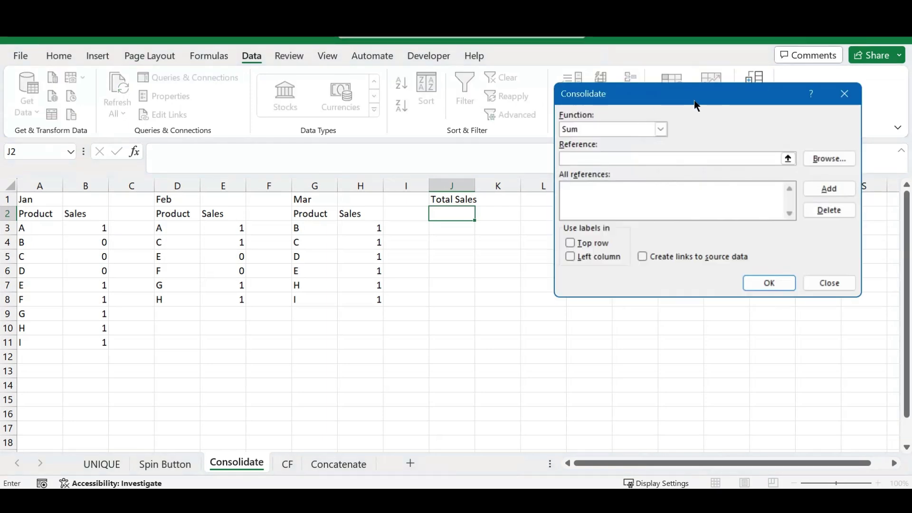
{"action": "mouse_move", "coordinate": [695, 104]}
{"action": "left_mouse_down"}
{"action": "mouse_move", "coordinate": [660, 145]}
{"action": "mouse_move", "coordinate": [688, 102]}
{"action": "left_mouse_up"}
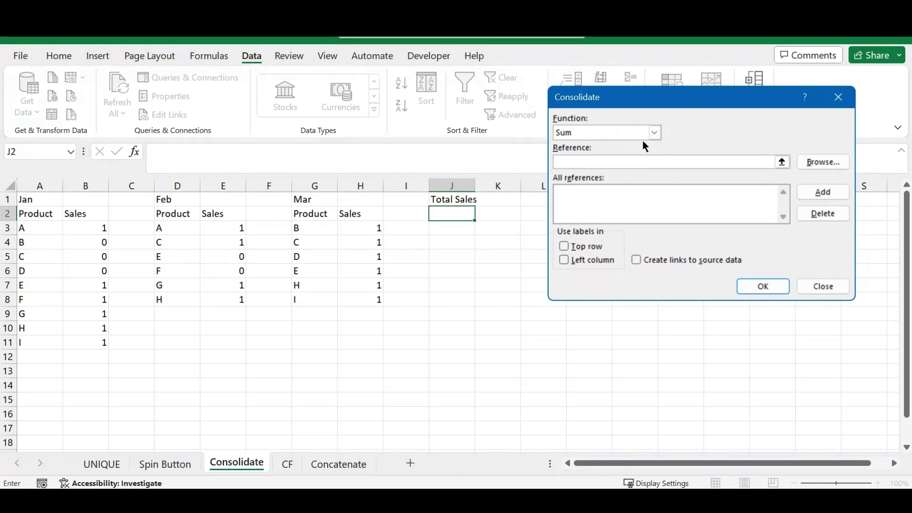
{"action": "left_click", "coordinate": [655, 132]}
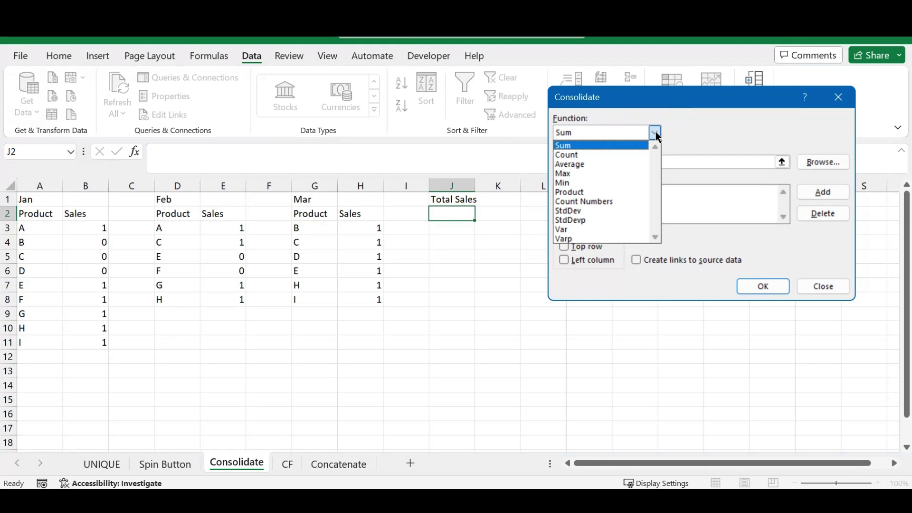
{"action": "left_click", "coordinate": [655, 132]}
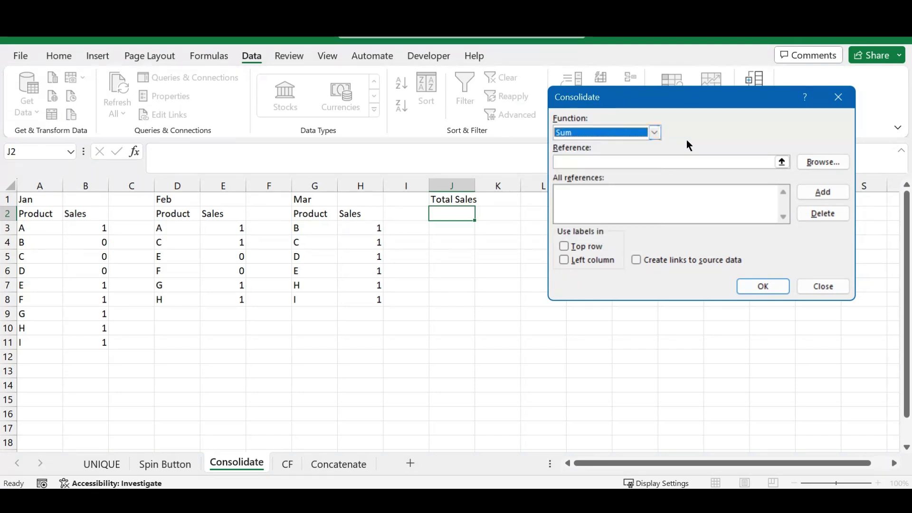
{"action": "left_click_drag", "start_coordinate": [677, 99], "coordinate": [702, 84]}
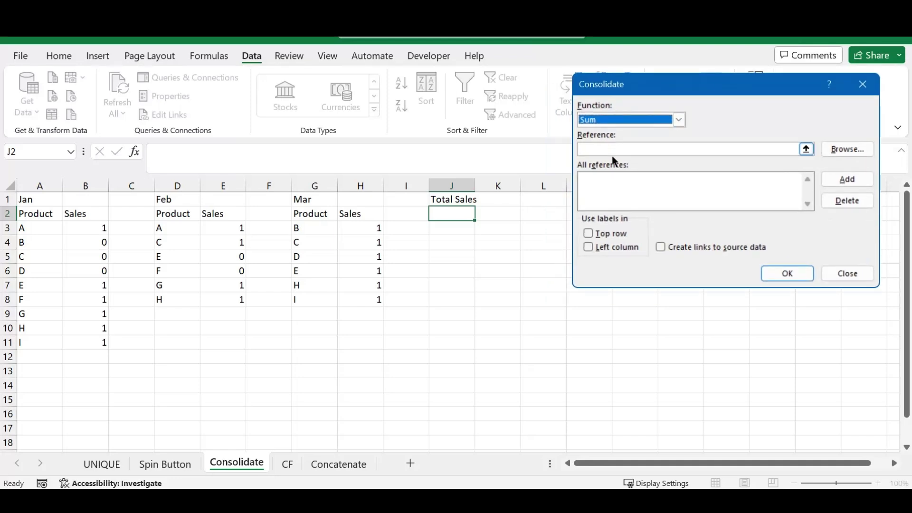
Consolidate A2:B11, D2:E8 and G2:H8 using Top row and Left column labels
{"action": "left_click", "coordinate": [601, 148]}
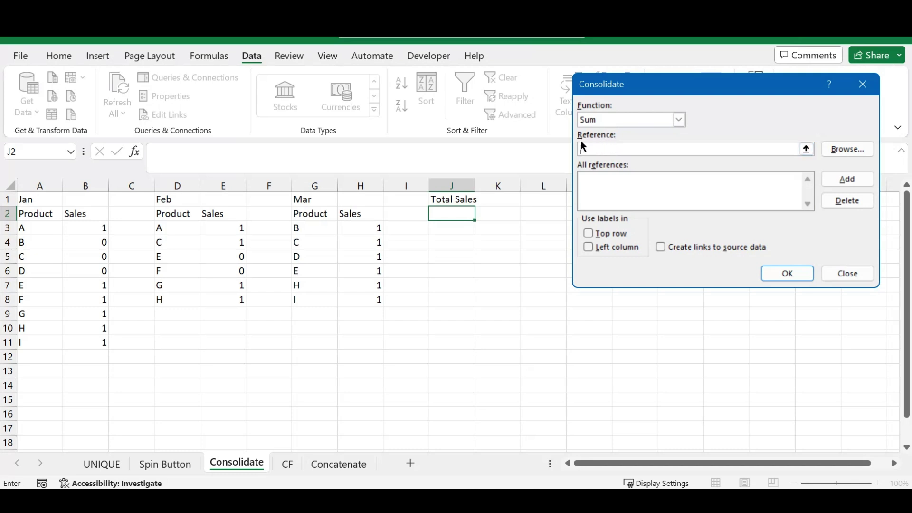
{"action": "left_click_drag", "start_coordinate": [38, 212], "coordinate": [81, 343]}
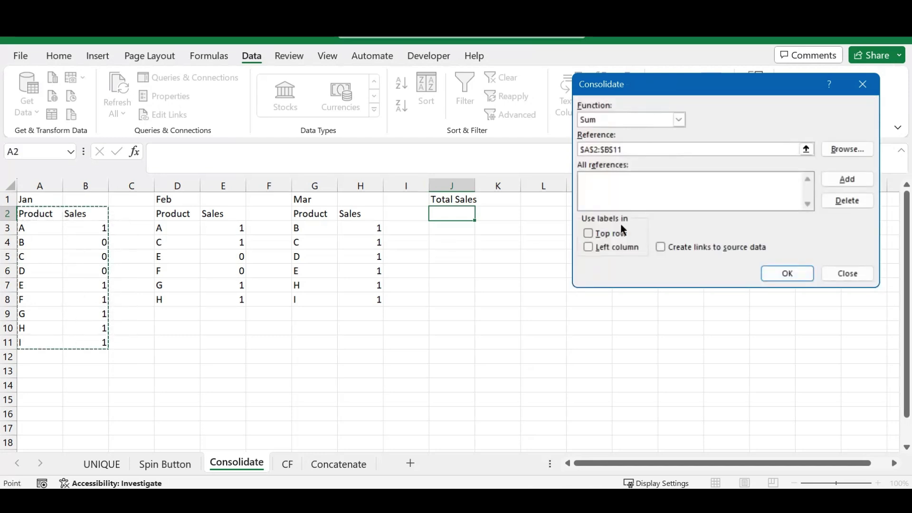
{"action": "left_click", "coordinate": [848, 180]}
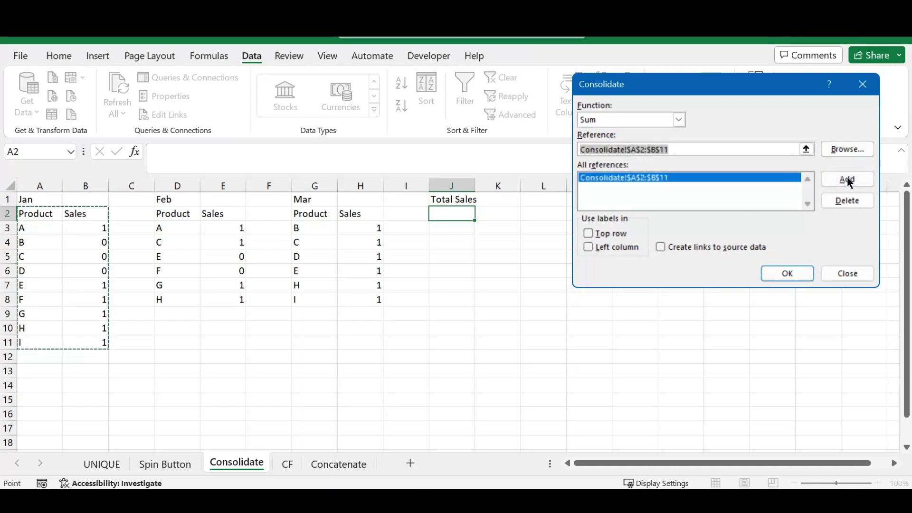
{"action": "left_click_drag", "start_coordinate": [177, 215], "coordinate": [228, 304]}
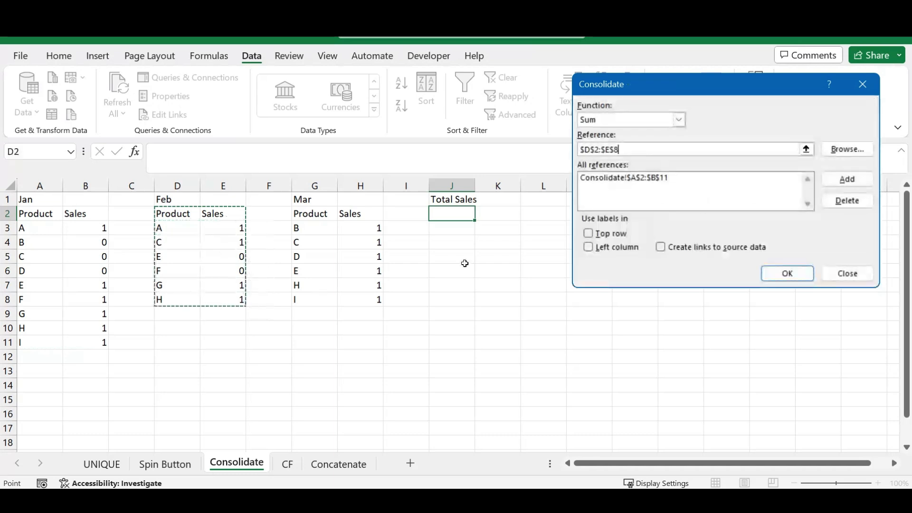
{"action": "left_click", "coordinate": [848, 179]}
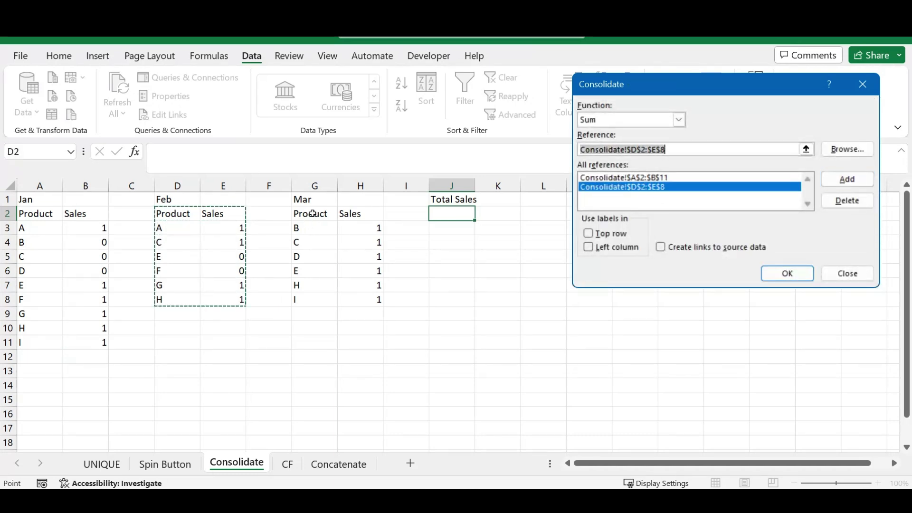
{"action": "left_click_drag", "start_coordinate": [313, 213], "coordinate": [362, 299]}
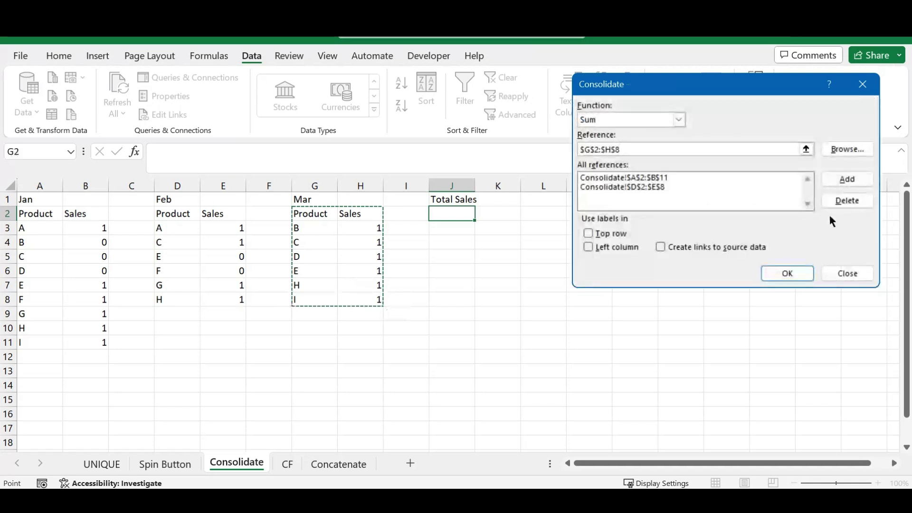
{"action": "left_click", "coordinate": [848, 179]}
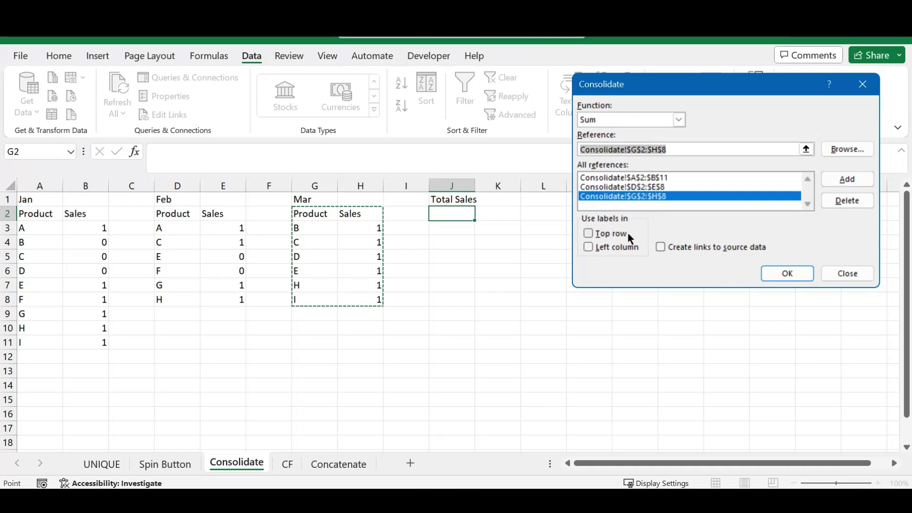
{"action": "left_click", "coordinate": [589, 234]}
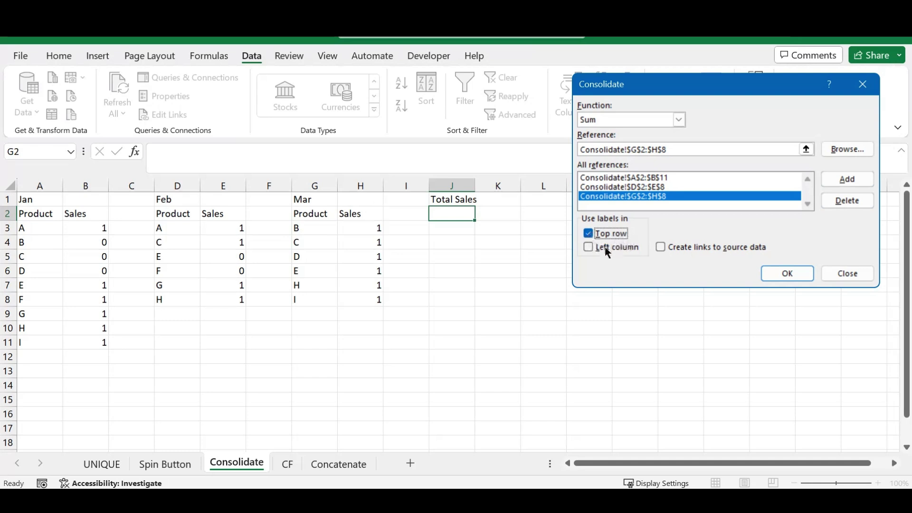
{"action": "left_click", "coordinate": [589, 247]}
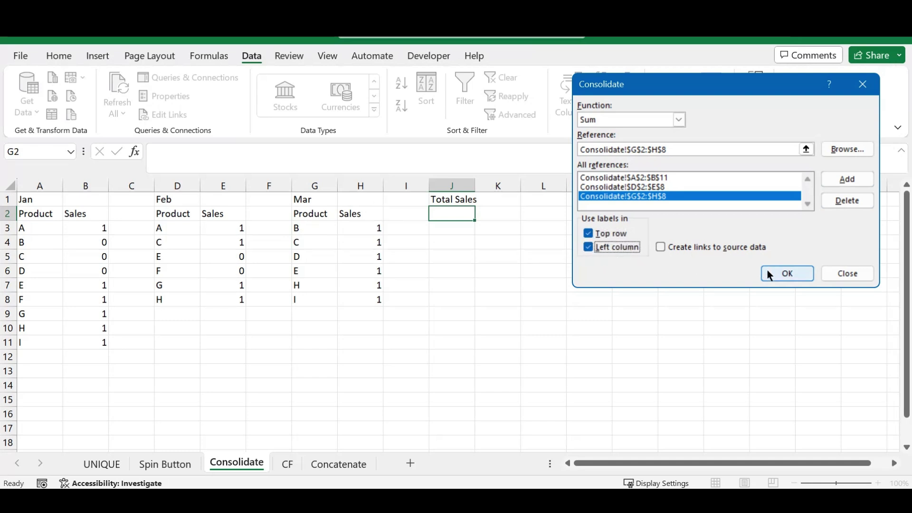
{"action": "left_click", "coordinate": [788, 276]}
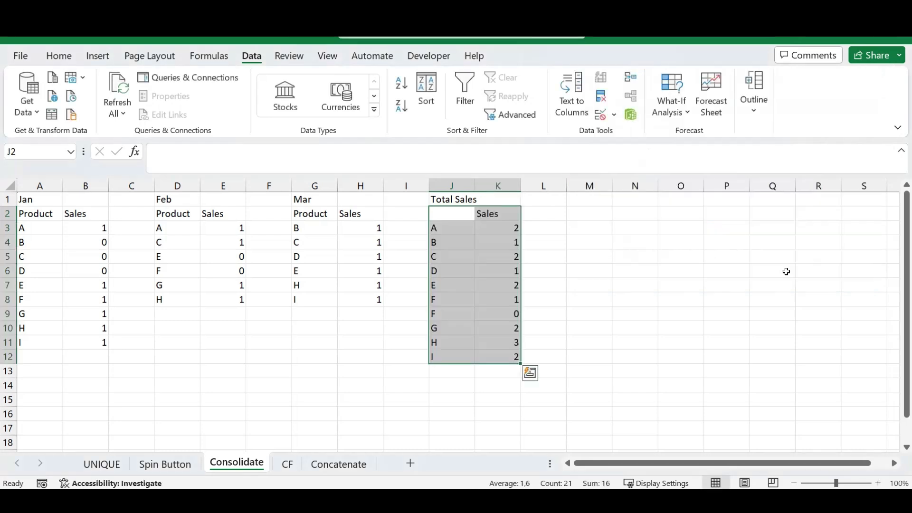
Type the header 'Product' into J2 and review the consolidated Sales values
{"action": "left_click", "coordinate": [579, 295]}
{"action": "left_click_drag", "start_coordinate": [430, 215], "coordinate": [503, 259]}
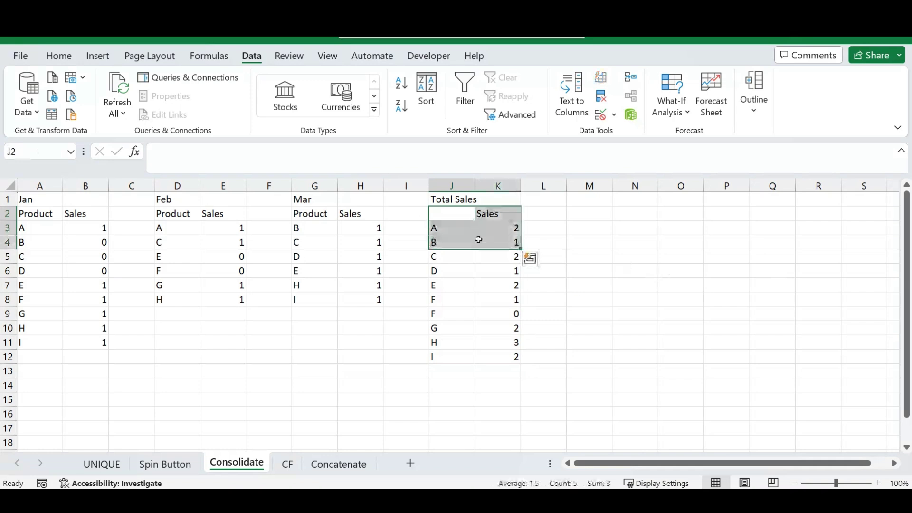
{"action": "left_click", "coordinate": [456, 215]}
{"action": "type", "text": "Product"}
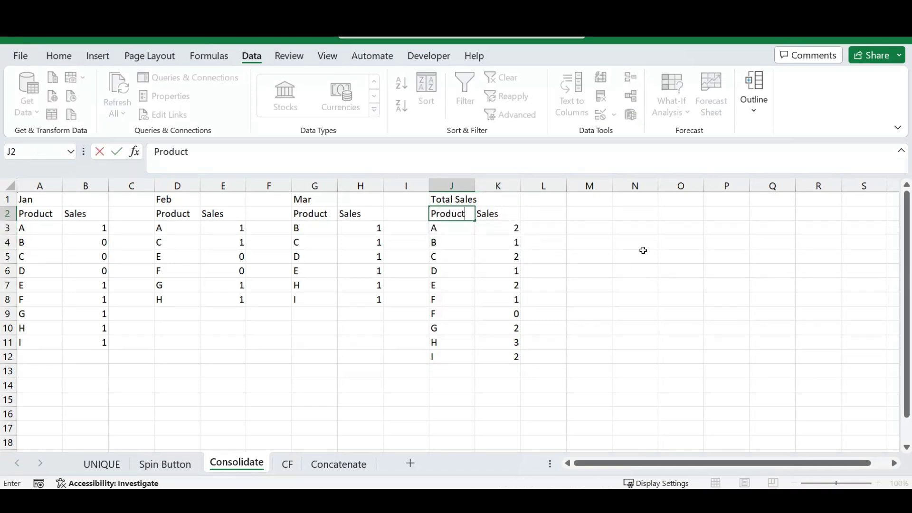
{"action": "key", "text": "Return"}
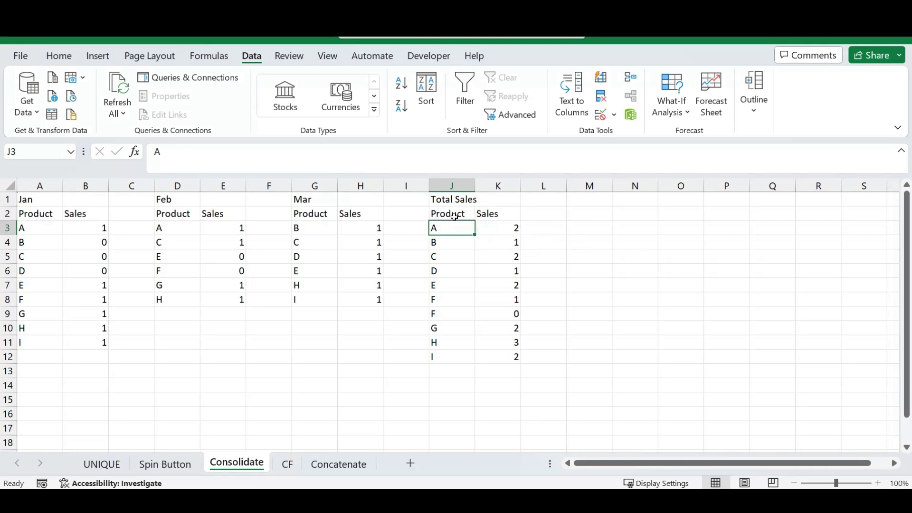
{"action": "left_click_drag", "start_coordinate": [449, 229], "coordinate": [483, 354]}
{"action": "left_click", "coordinate": [526, 271]}
{"action": "left_click_drag", "start_coordinate": [505, 228], "coordinate": [504, 357]}
{"action": "left_click", "coordinate": [553, 268]}
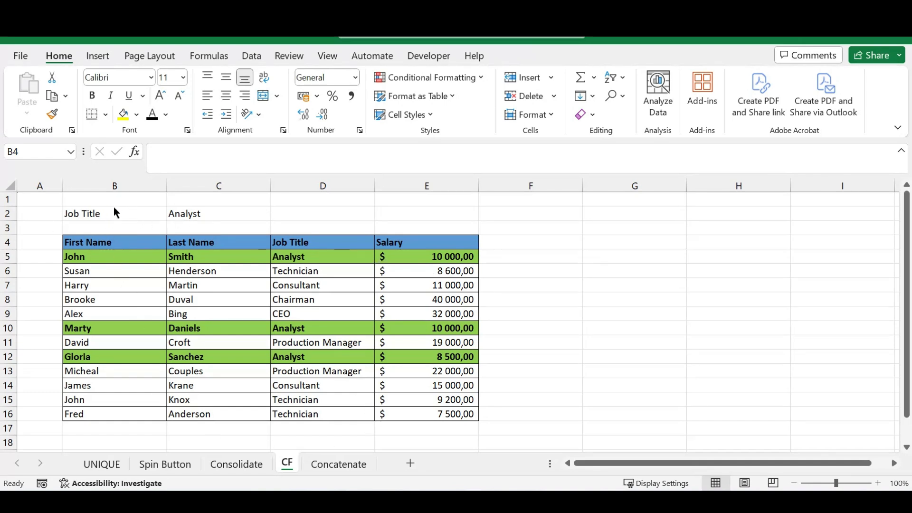
Switch the C2 Job Title dropdown through Technician and Consultant to Production Manager
{"action": "left_click", "coordinate": [237, 212]}
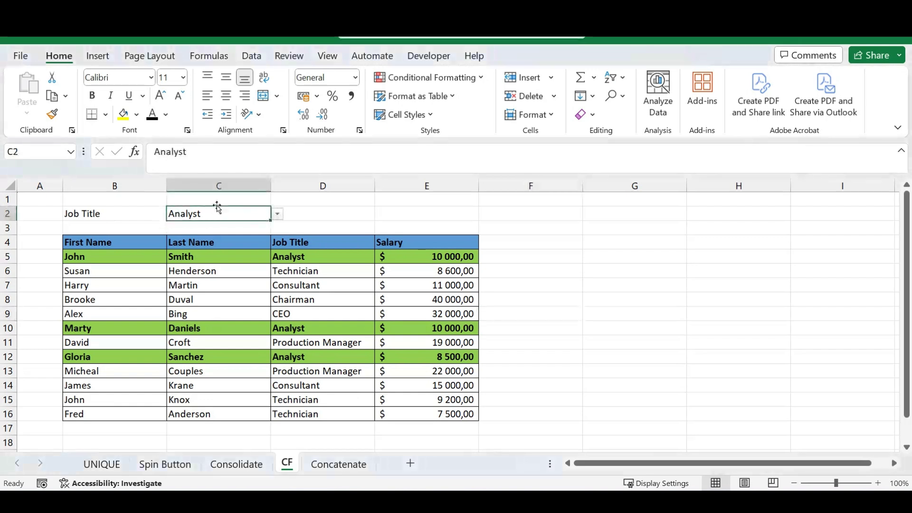
{"action": "left_click", "coordinate": [277, 215]}
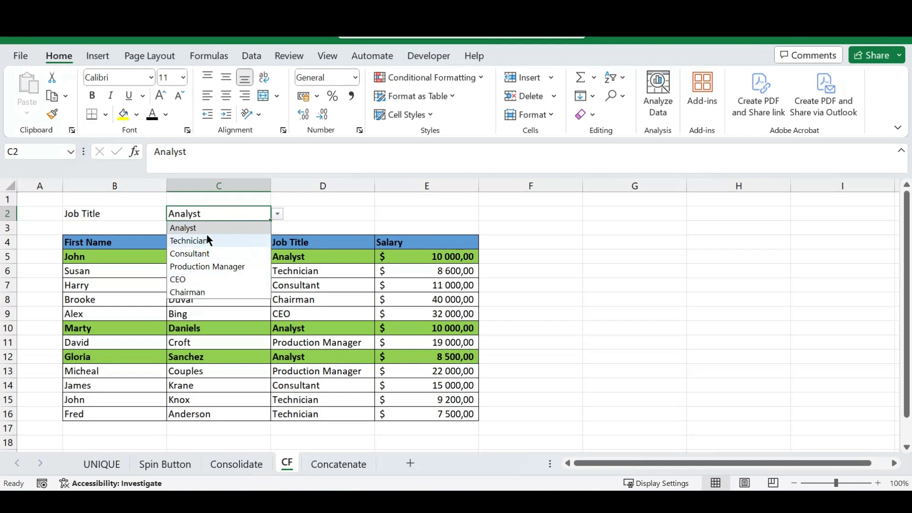
{"action": "left_click", "coordinate": [192, 241]}
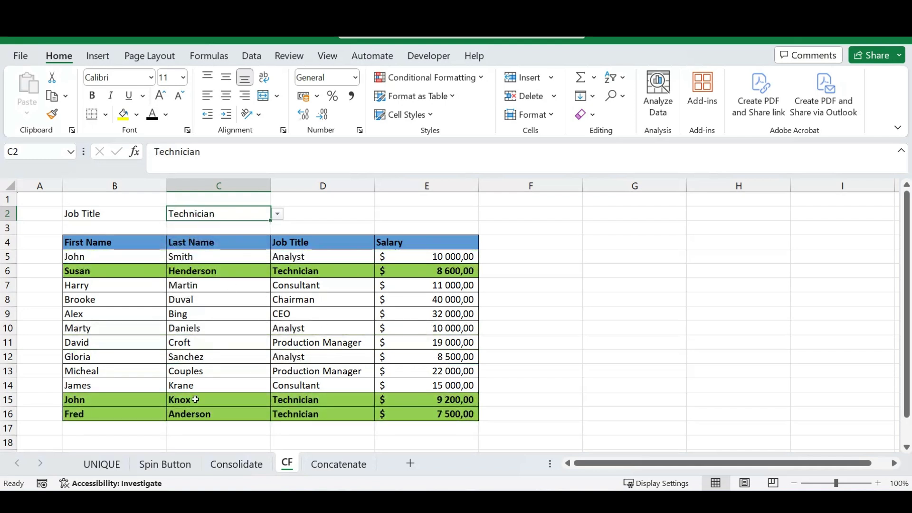
{"action": "left_click", "coordinate": [277, 215]}
{"action": "left_click", "coordinate": [190, 250]}
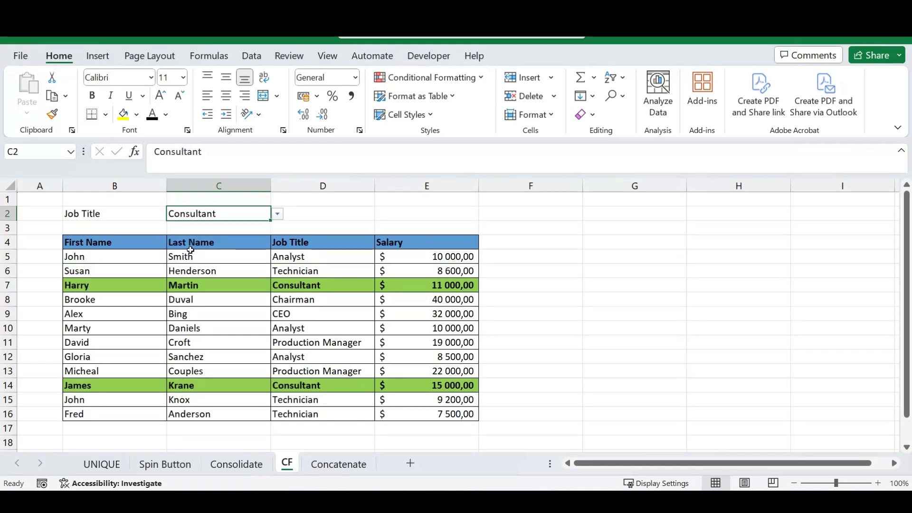
{"action": "left_click", "coordinate": [281, 212]}
{"action": "left_click", "coordinate": [260, 213]}
{"action": "left_click", "coordinate": [279, 214]}
{"action": "left_click", "coordinate": [189, 264]}
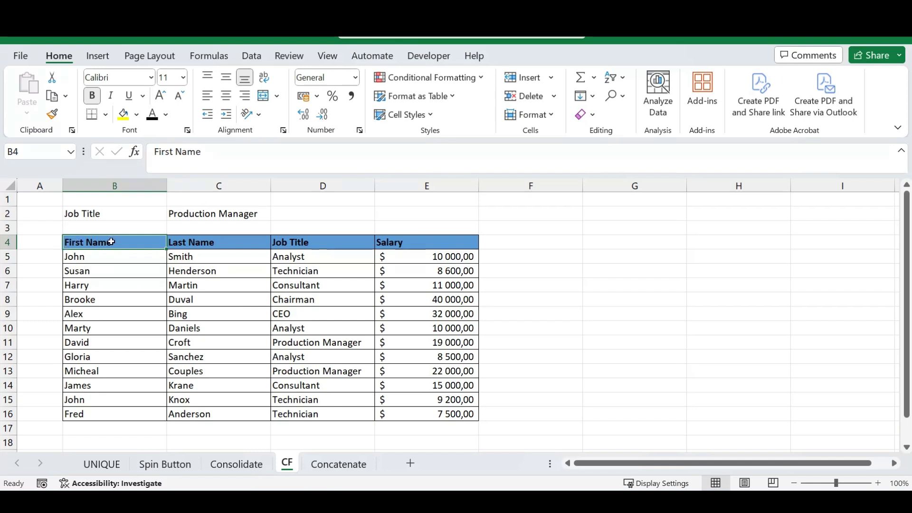
Select B4:E16 and start a new conditional formatting rule that uses a formula
{"action": "mouse_move", "coordinate": [112, 242]}
{"action": "left_mouse_down"}
{"action": "mouse_move", "coordinate": [440, 270]}
{"action": "mouse_move", "coordinate": [442, 429]}
{"action": "mouse_move", "coordinate": [437, 409]}
{"action": "left_mouse_up"}
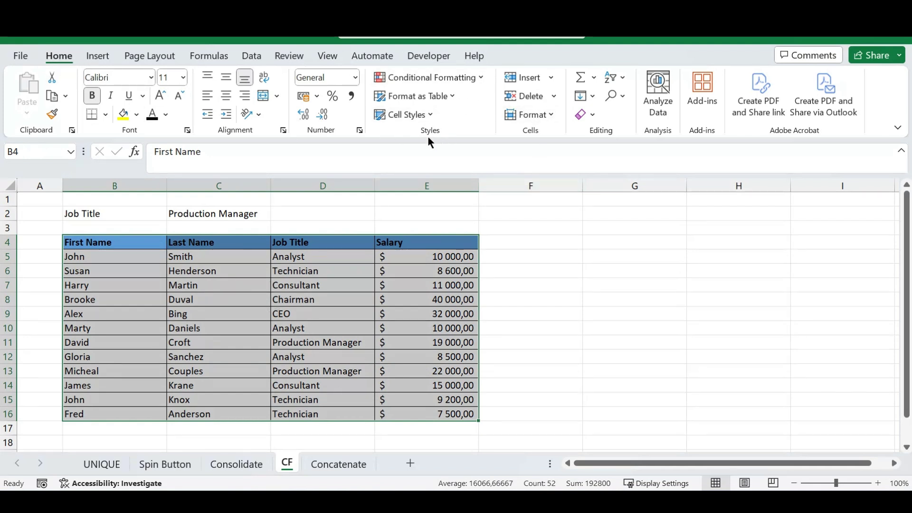
{"action": "left_click", "coordinate": [481, 78]}
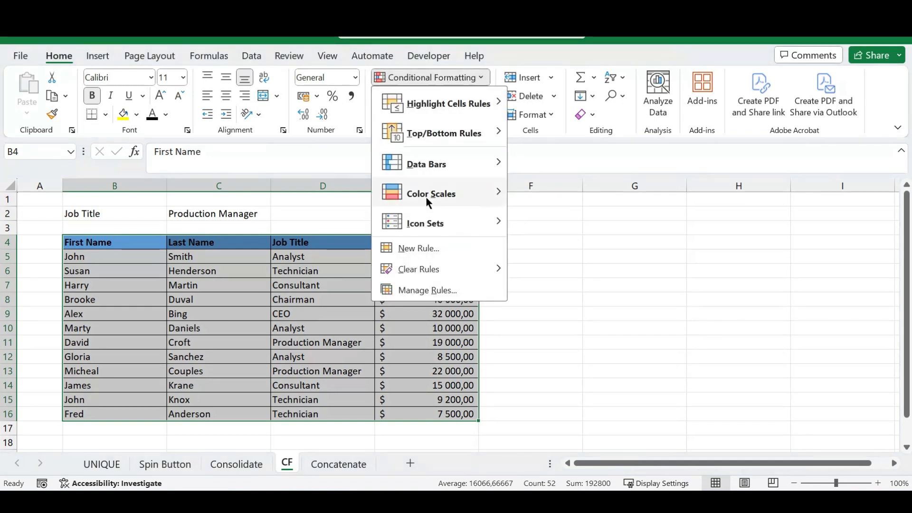
{"action": "left_click", "coordinate": [413, 249]}
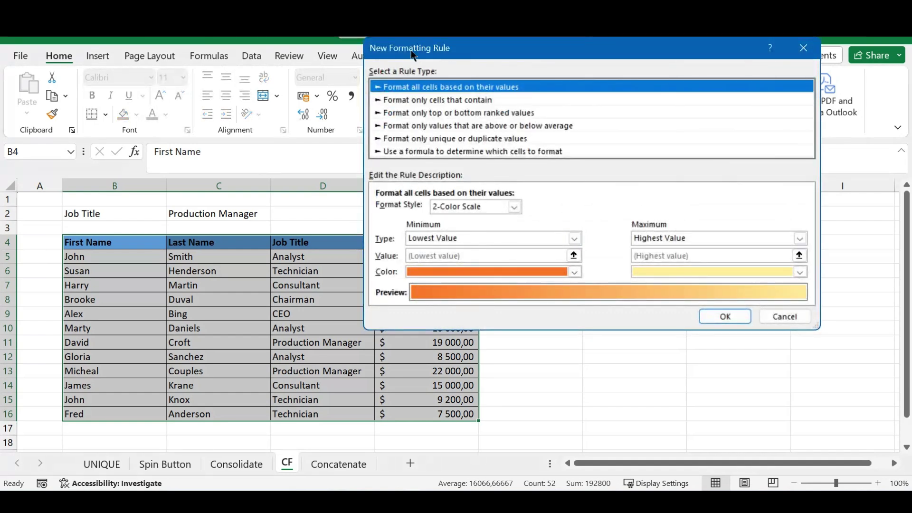
{"action": "left_click_drag", "start_coordinate": [412, 51], "coordinate": [400, 79]}
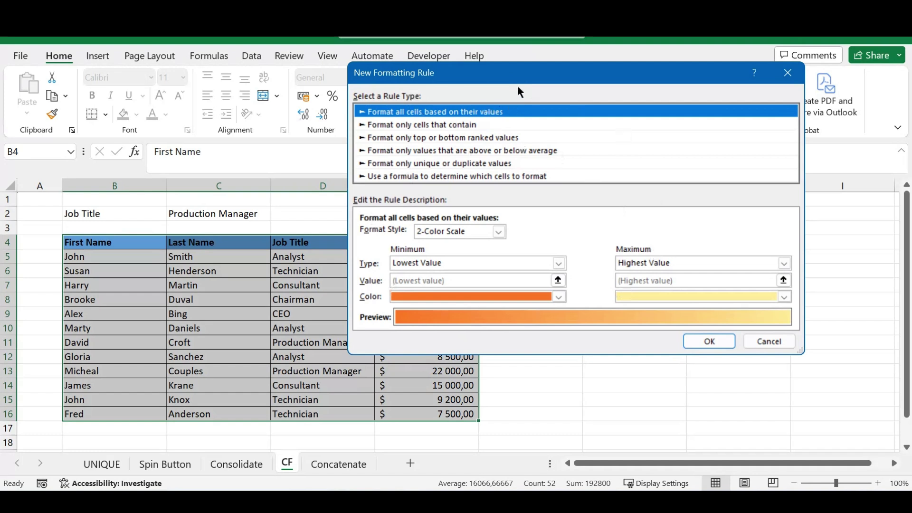
{"action": "left_click_drag", "start_coordinate": [526, 74], "coordinate": [564, 64]}
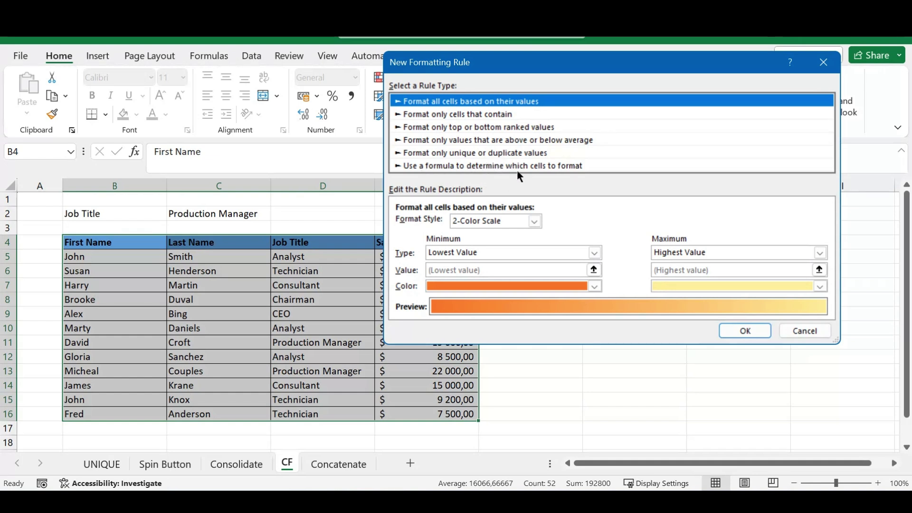
{"action": "left_click", "coordinate": [487, 166]}
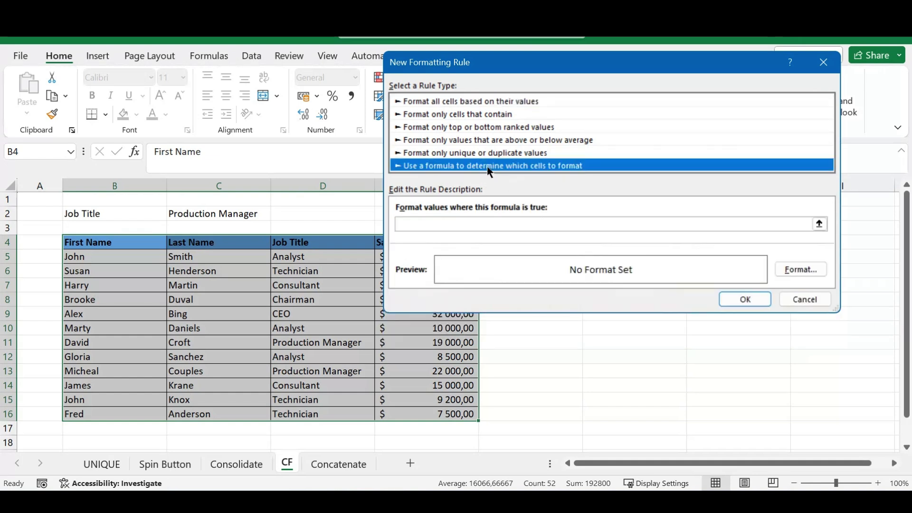
Enter the rule formula =$D4=$C$2 comparing each row's job title to C2
{"action": "left_click", "coordinate": [437, 226]}
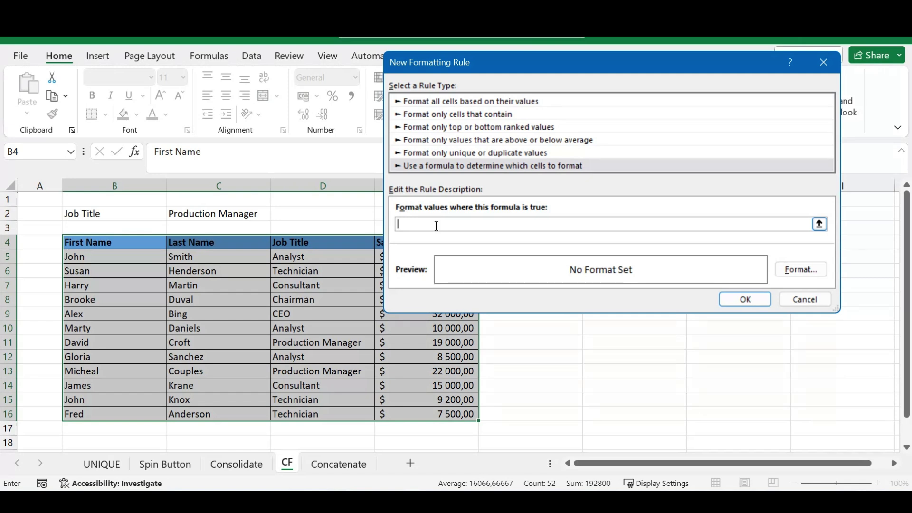
{"action": "type", "text": "="}
{"action": "left_click", "coordinate": [301, 245]}
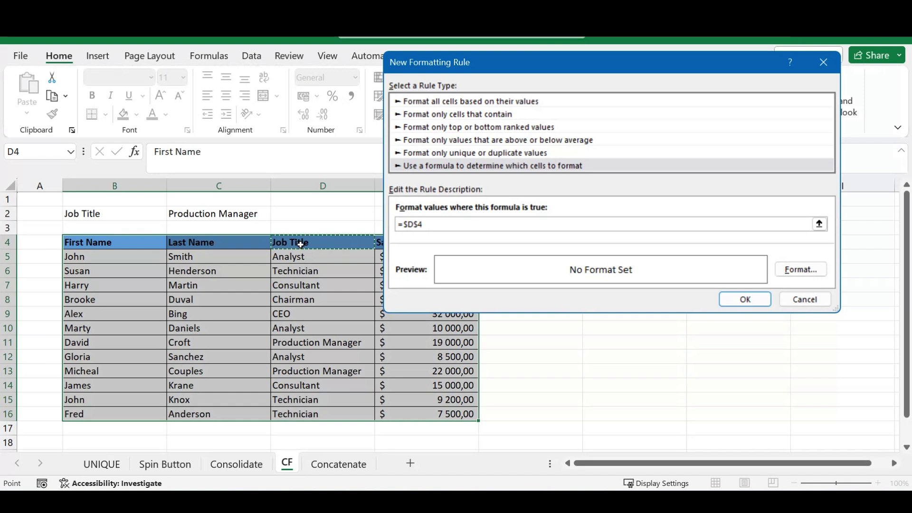
{"action": "key", "text": "F4"}
{"action": "key", "text": "F4"}
{"action": "type", "text": "="}
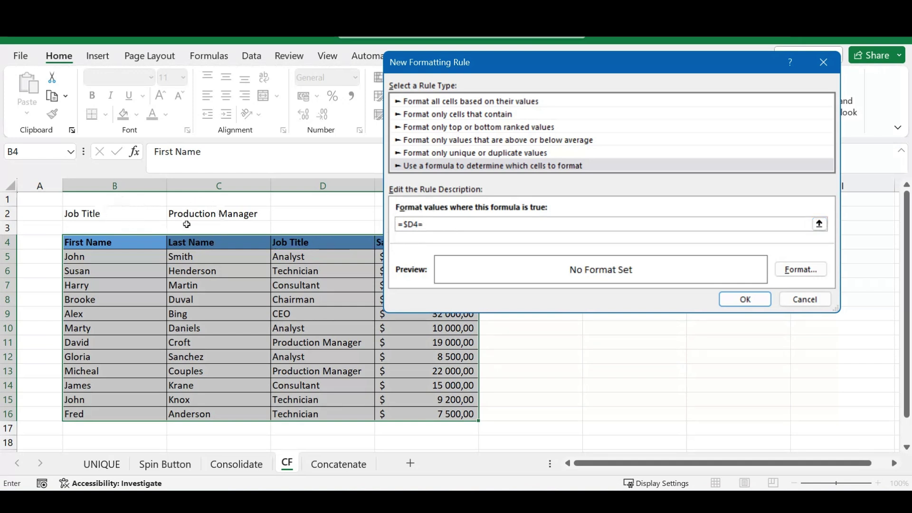
{"action": "left_click", "coordinate": [205, 215]}
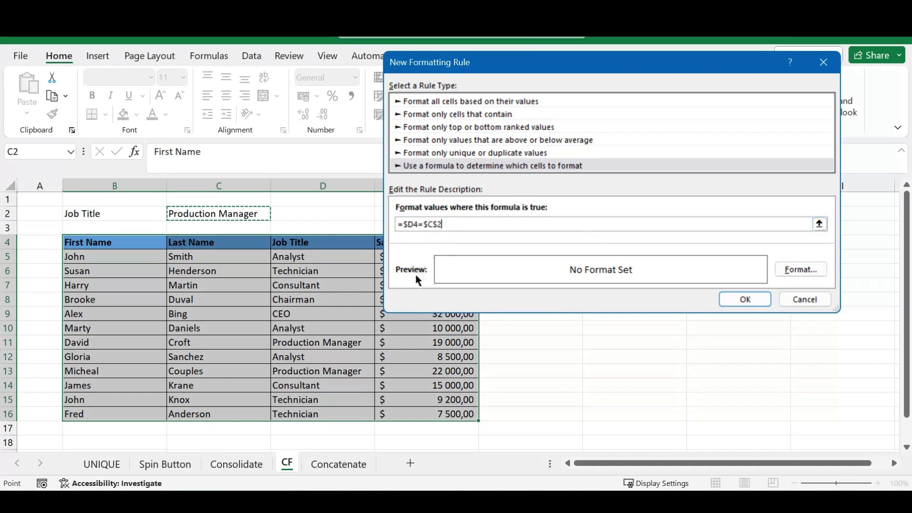
Format the Production Manager highlight rule with a light green fill and bold font, then apply it
{"action": "left_click", "coordinate": [798, 275]}
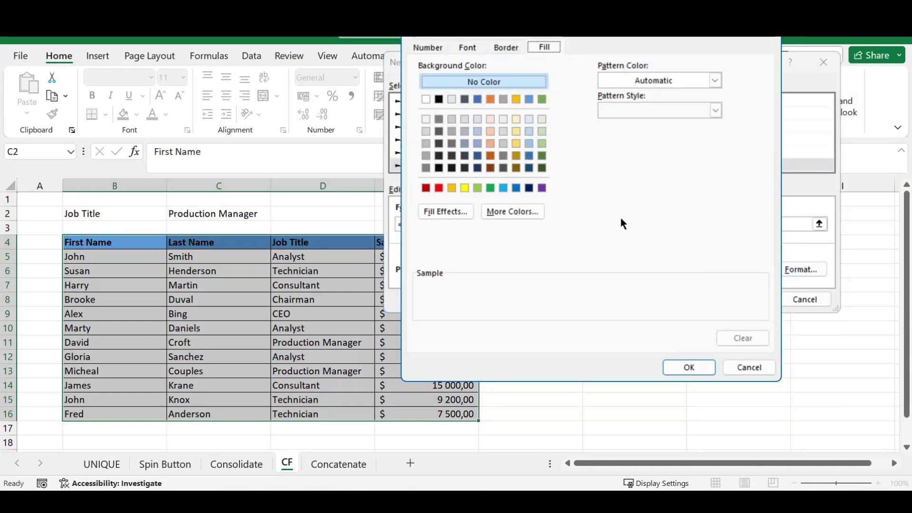
{"action": "left_click", "coordinate": [477, 188]}
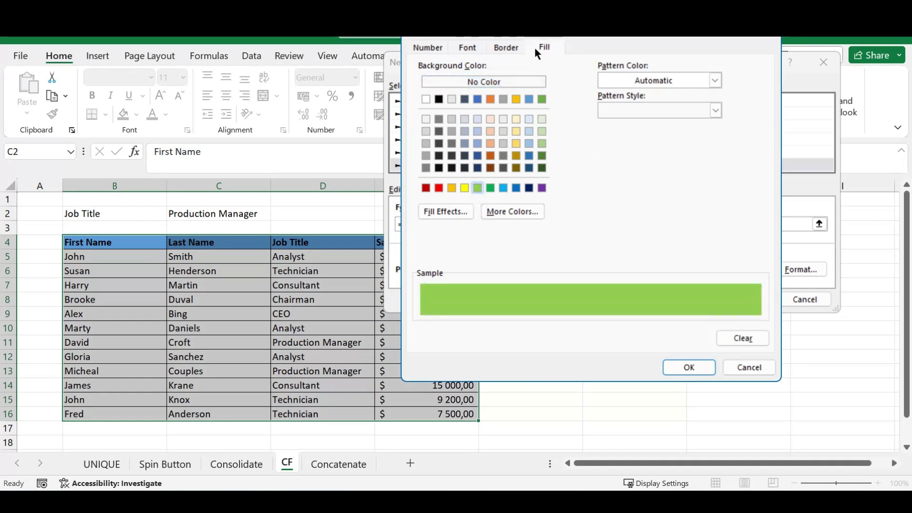
{"action": "left_click", "coordinate": [460, 49]}
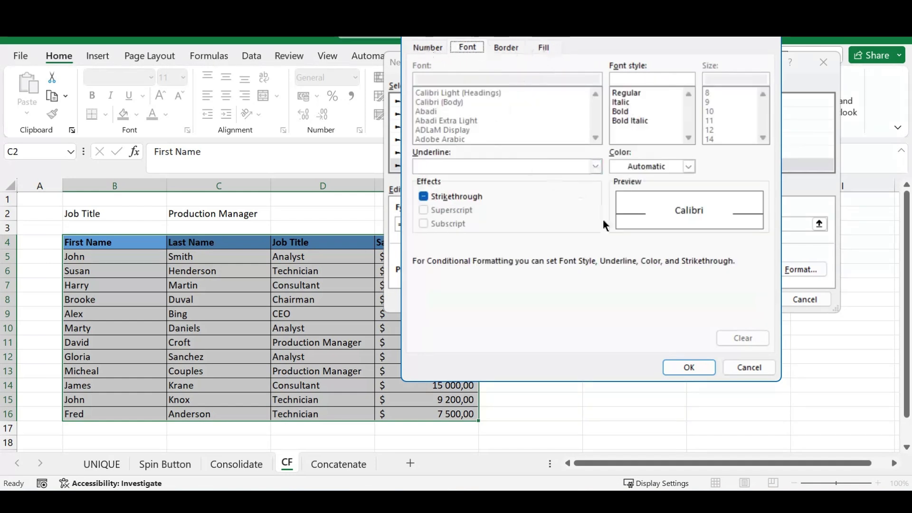
{"action": "left_click", "coordinate": [611, 113]}
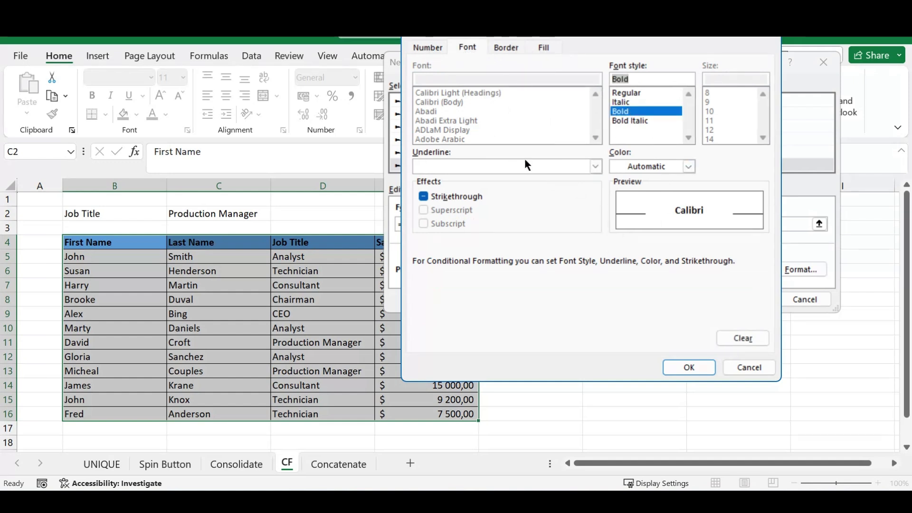
{"action": "left_click", "coordinate": [501, 50]}
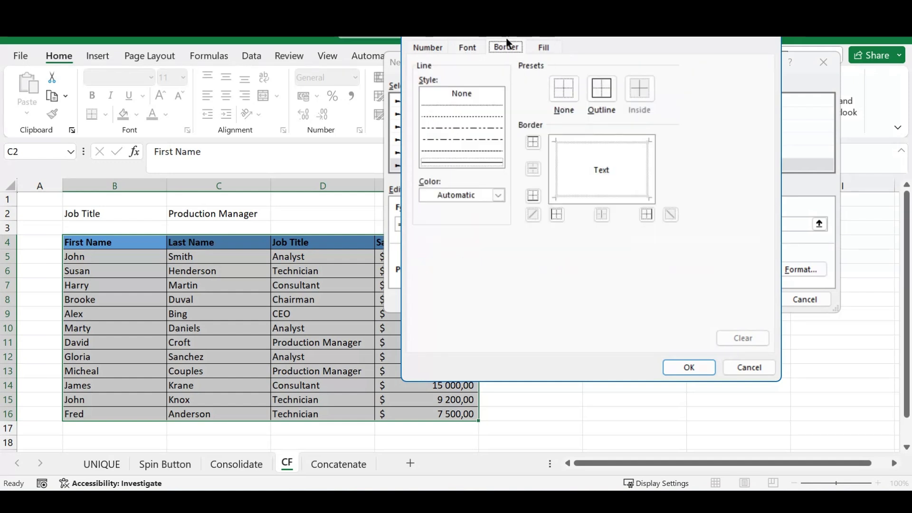
{"action": "left_click", "coordinate": [427, 48]}
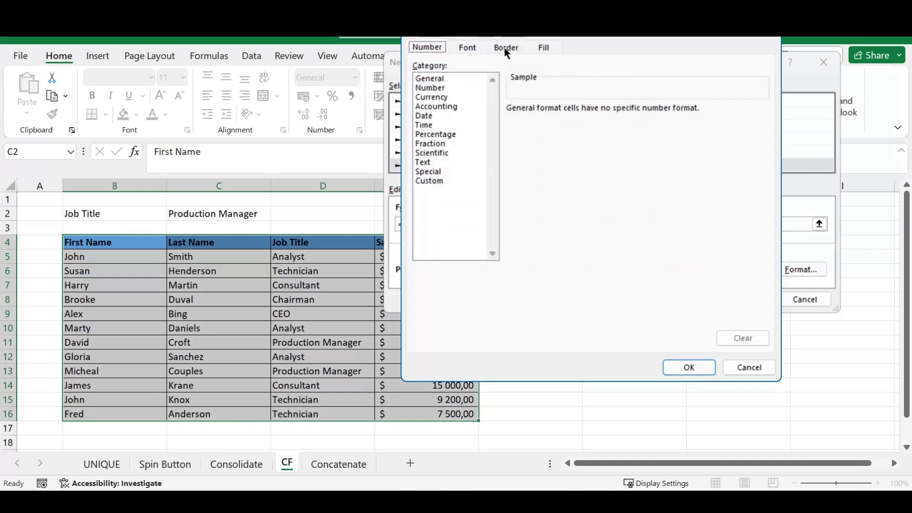
{"action": "left_click", "coordinate": [544, 47]}
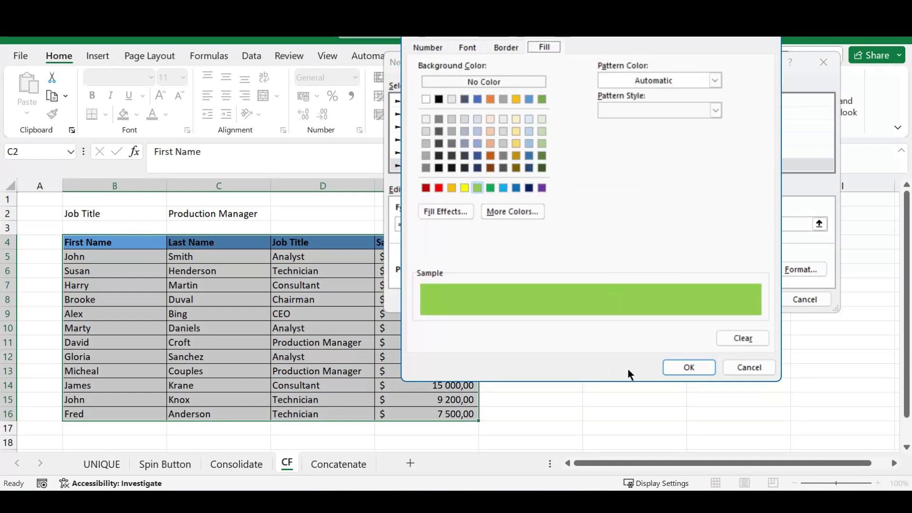
{"action": "left_click", "coordinate": [690, 368]}
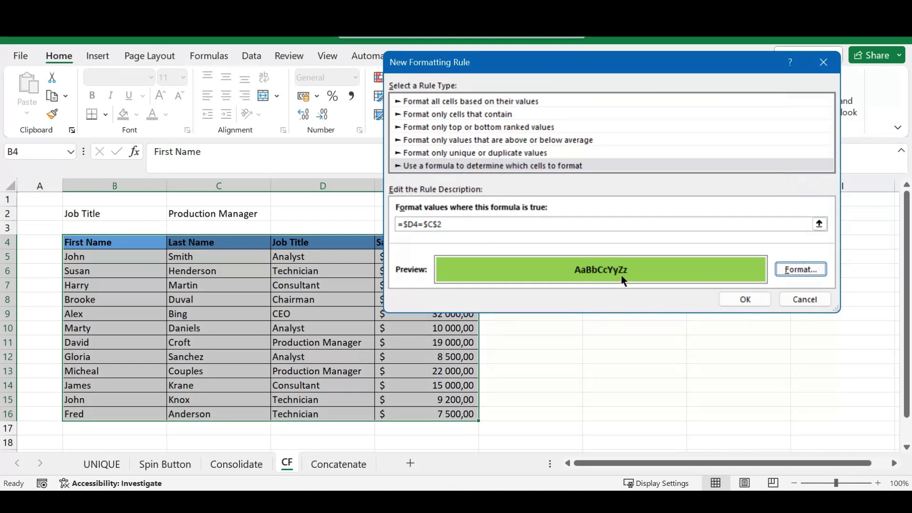
{"action": "left_click", "coordinate": [739, 301]}
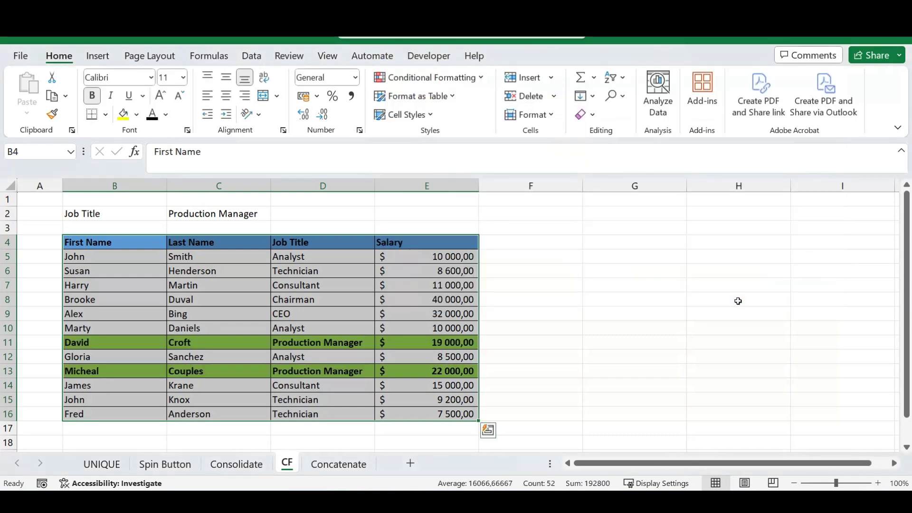
Set the C2 Job Title filter to Technician so the Technician rows highlight green
{"action": "left_click", "coordinate": [551, 312]}
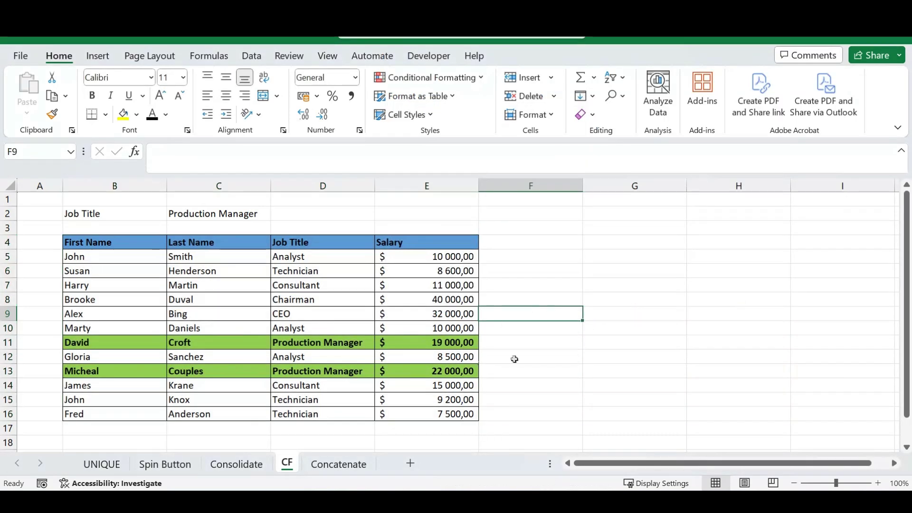
{"action": "left_click", "coordinate": [241, 215]}
{"action": "left_click", "coordinate": [282, 216]}
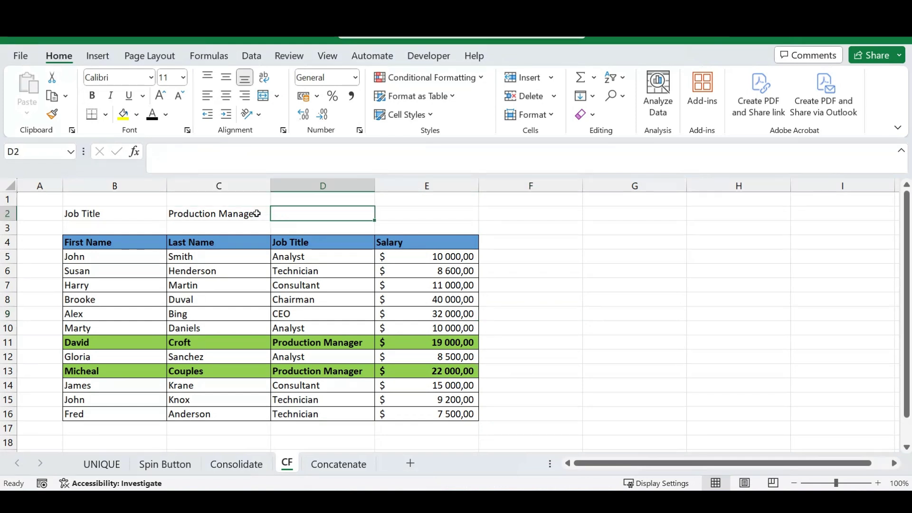
{"action": "left_click", "coordinate": [267, 215]}
{"action": "left_click", "coordinate": [276, 214]}
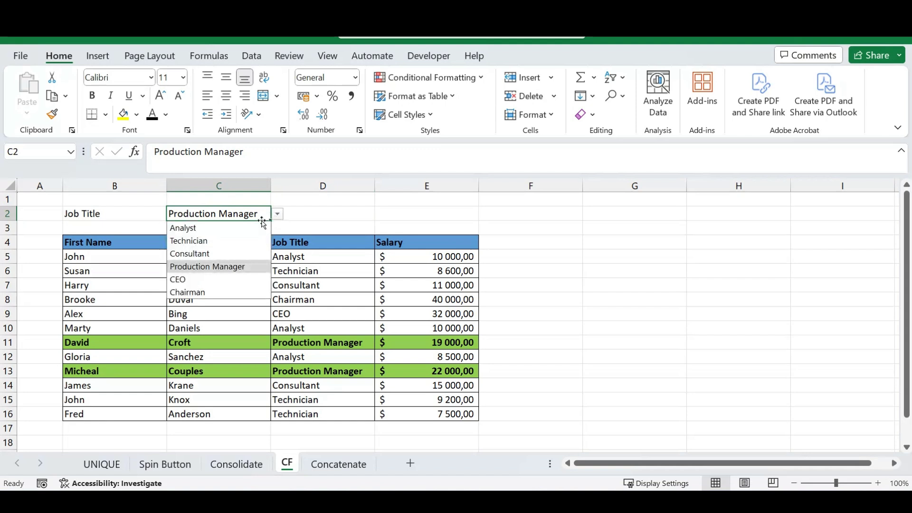
{"action": "left_click", "coordinate": [202, 227]}
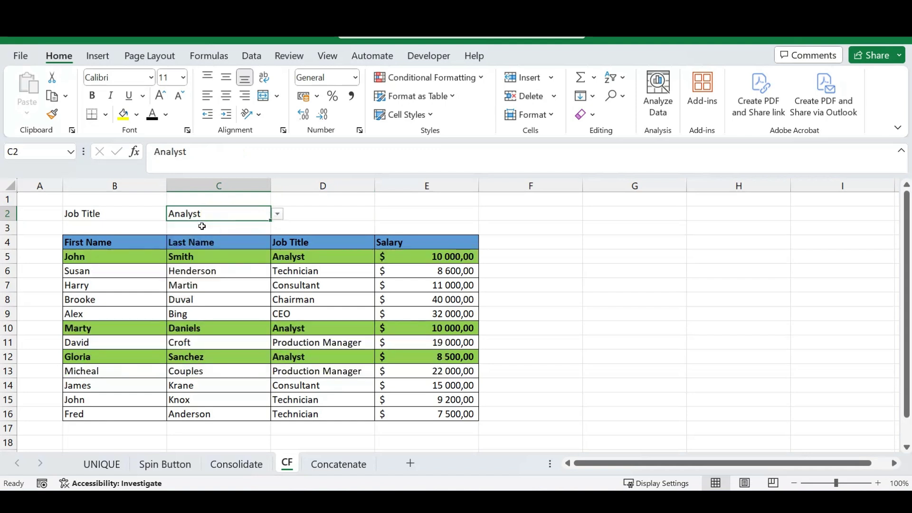
{"action": "left_click", "coordinate": [277, 214]}
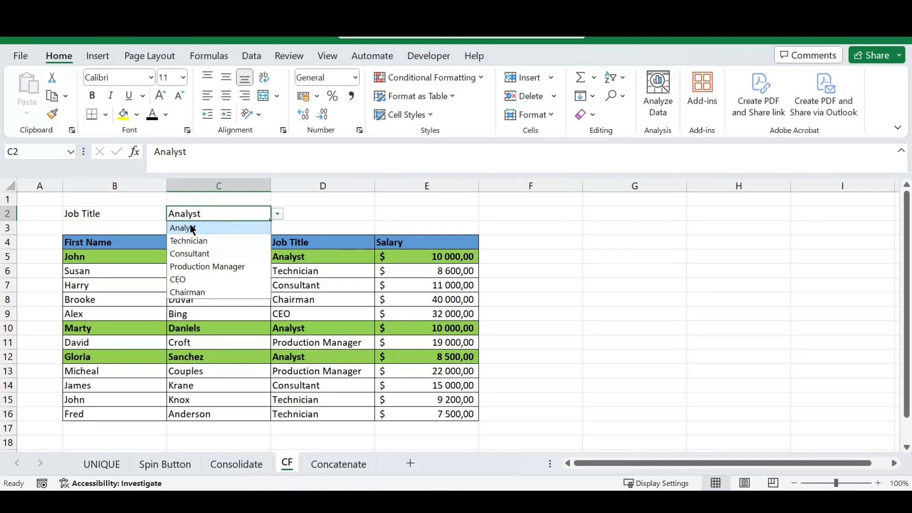
{"action": "left_click", "coordinate": [199, 240]}
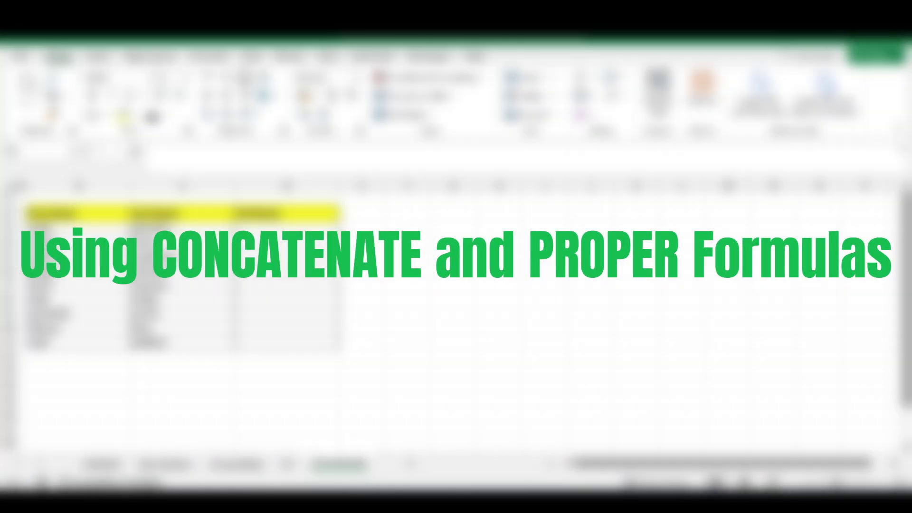
{"action": "left_click", "coordinate": [409, 273]}
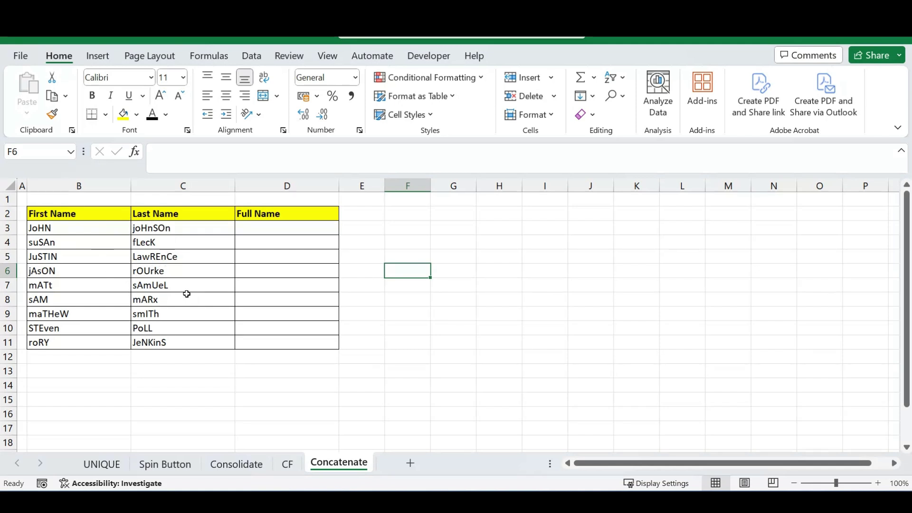
{"action": "left_click_drag", "start_coordinate": [61, 229], "coordinate": [153, 344]}
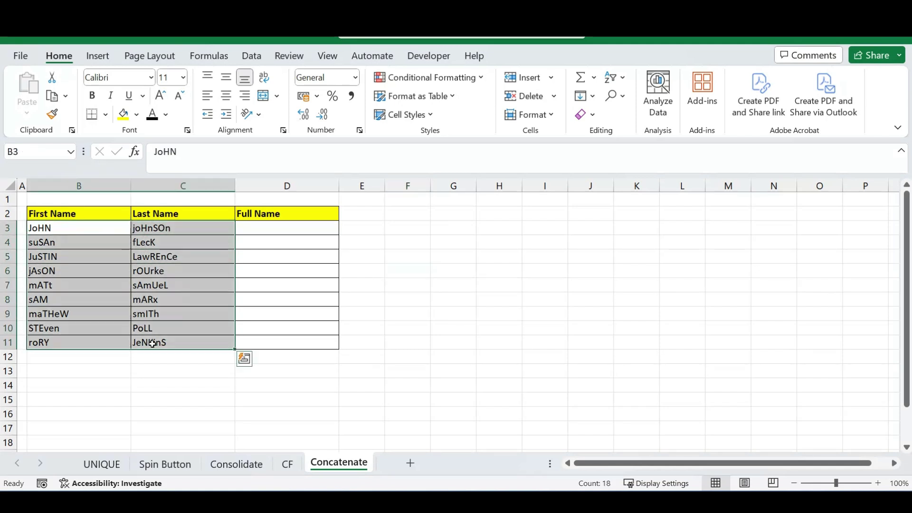
{"action": "left_click", "coordinate": [82, 367]}
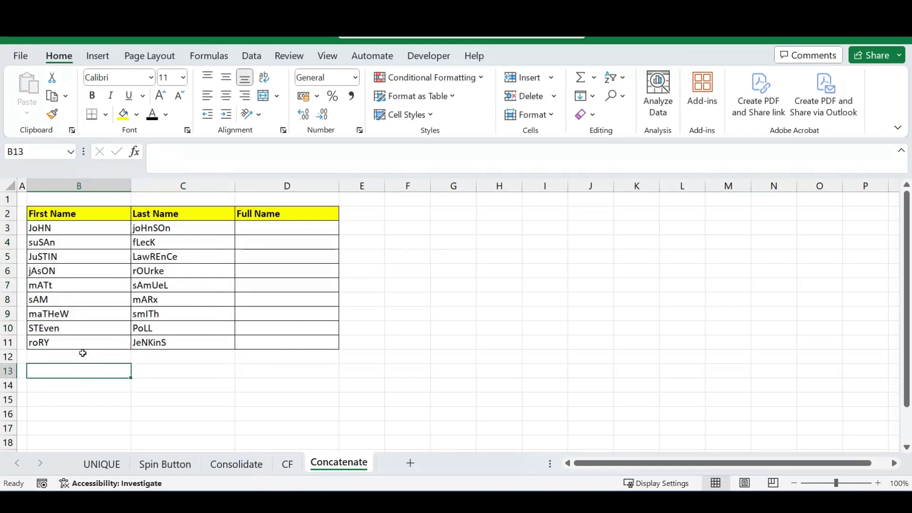
{"action": "left_click", "coordinate": [90, 231]}
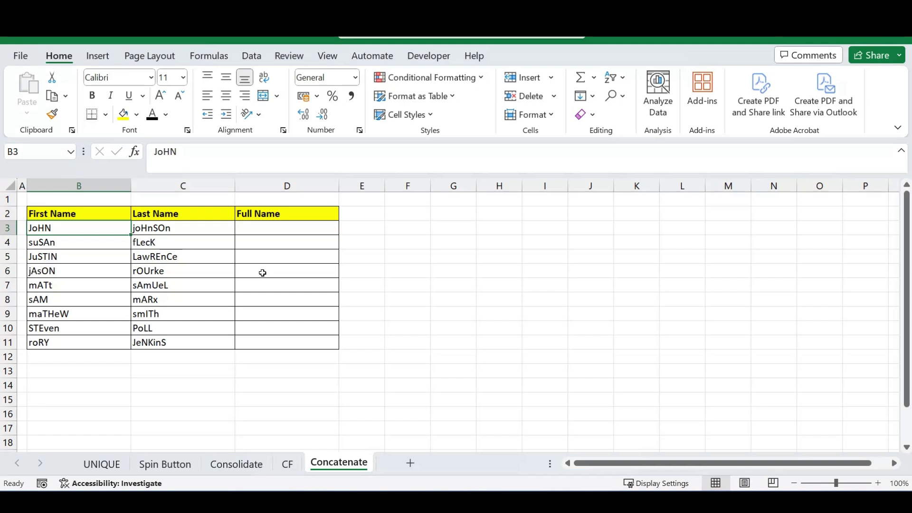
Enter =CONCATENATE(PROPER(B3);" ";PROPER(C3)) in D3 to build the proper-case full name
{"action": "left_click", "coordinate": [273, 233]}
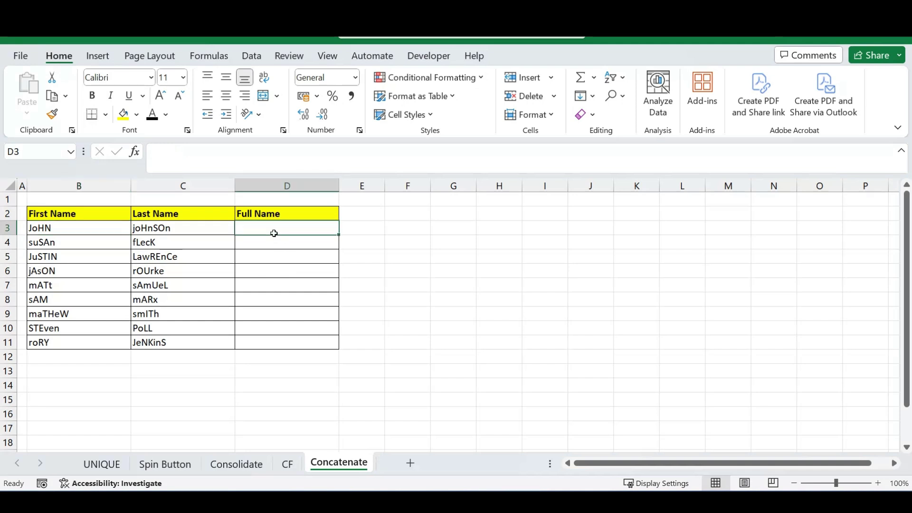
{"action": "type", "text": "="}
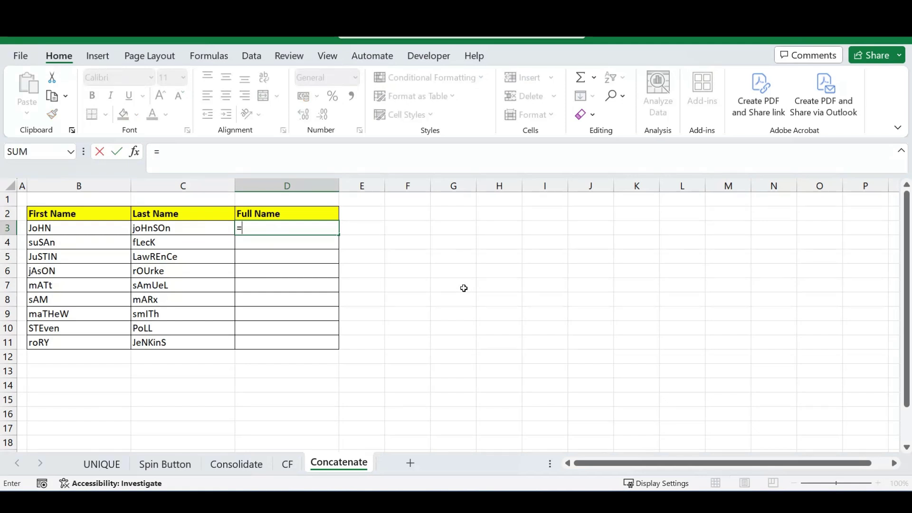
{"action": "type", "text": "conc"}
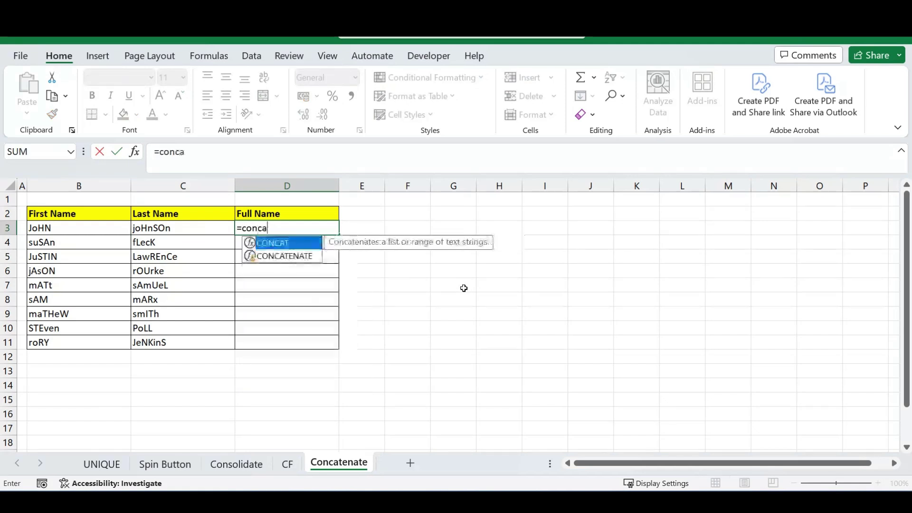
{"action": "type", "text": "a"}
{"action": "key", "text": "Down"}
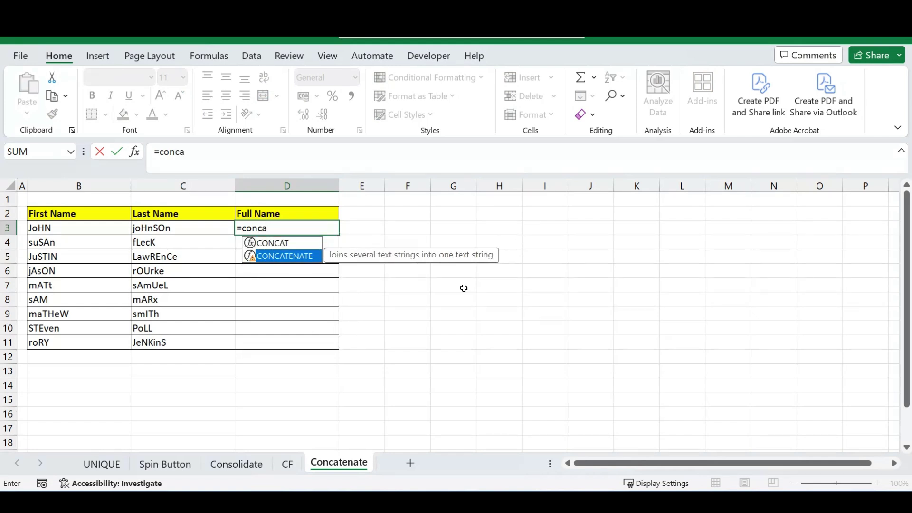
{"action": "key", "text": "Tab"}
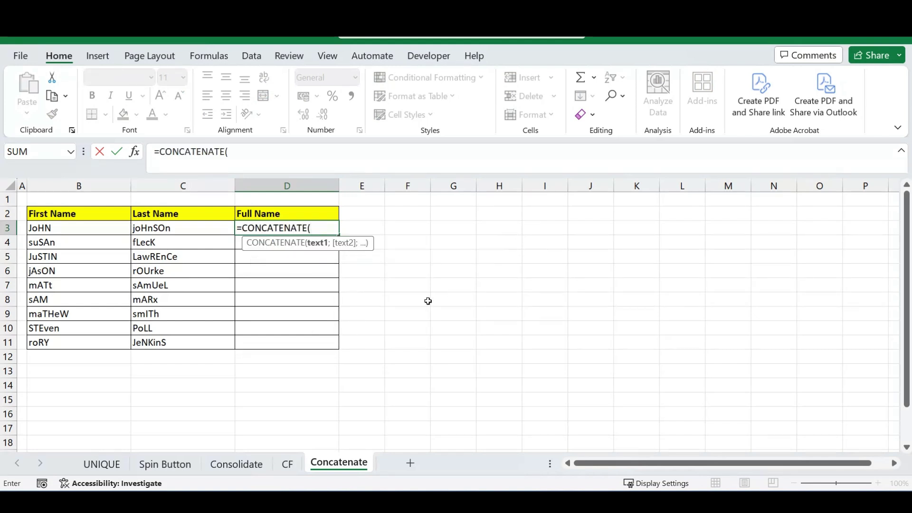
{"action": "type", "text": "p"}
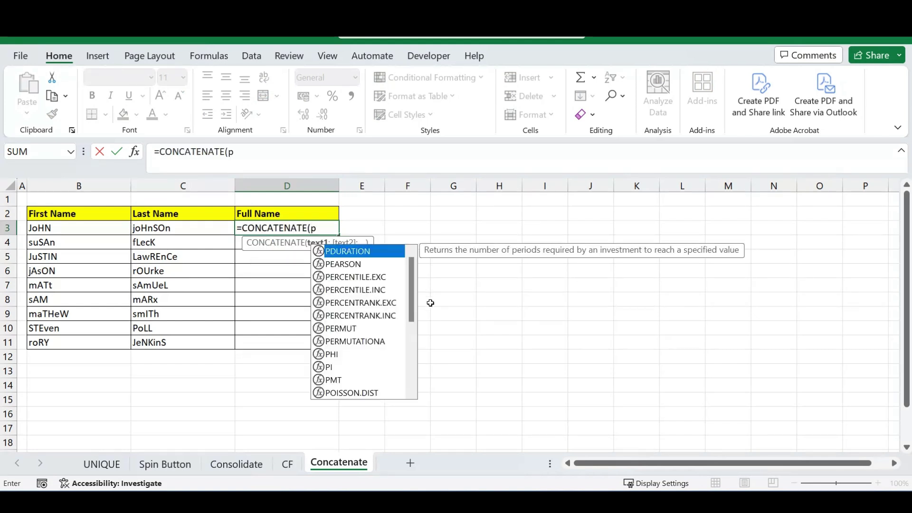
{"action": "type", "text": "roper"}
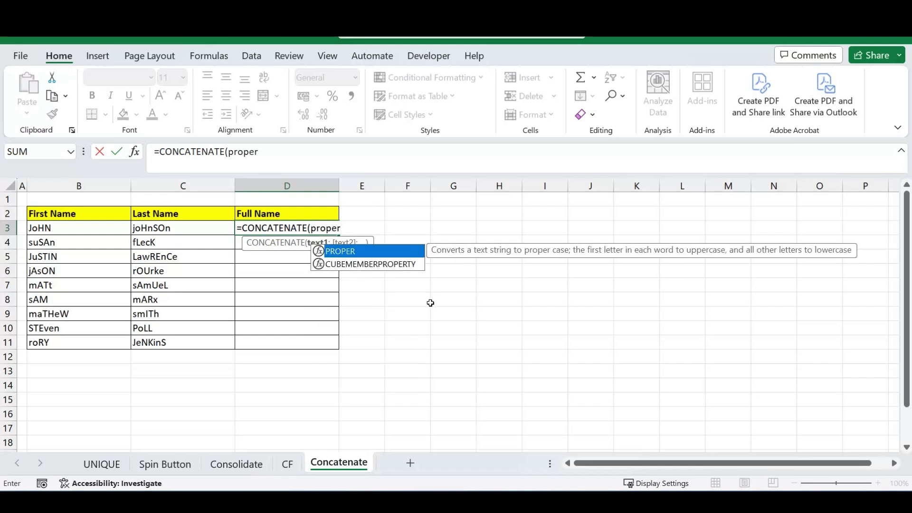
{"action": "type", "text": "("}
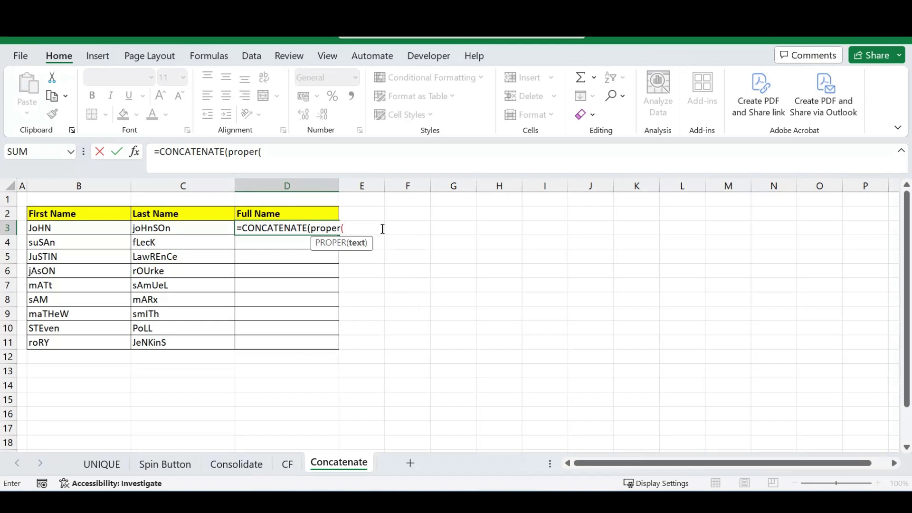
{"action": "left_click", "coordinate": [76, 228]}
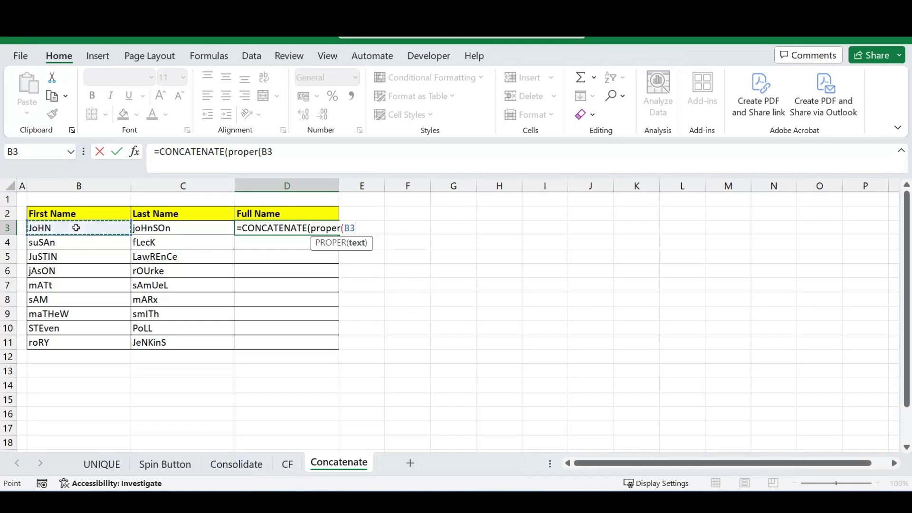
{"action": "type", "text": ")"}
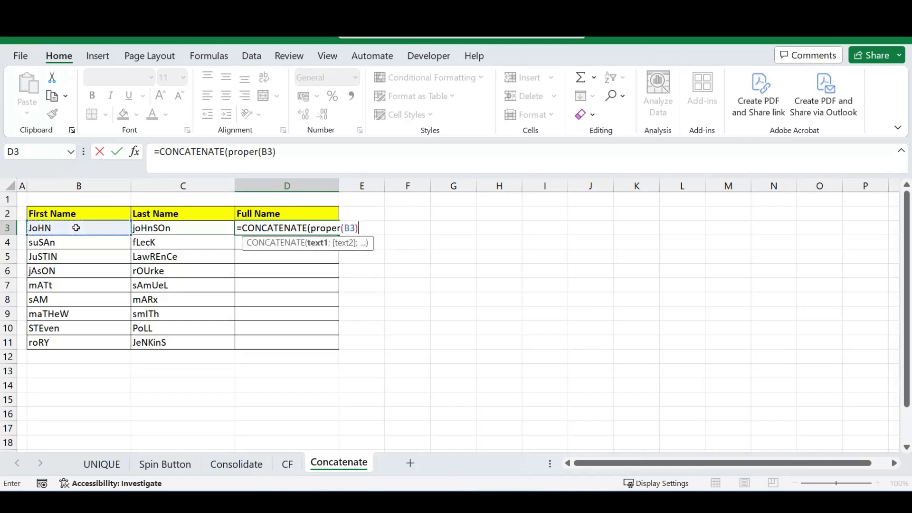
{"action": "type", "text": ";\" \""}
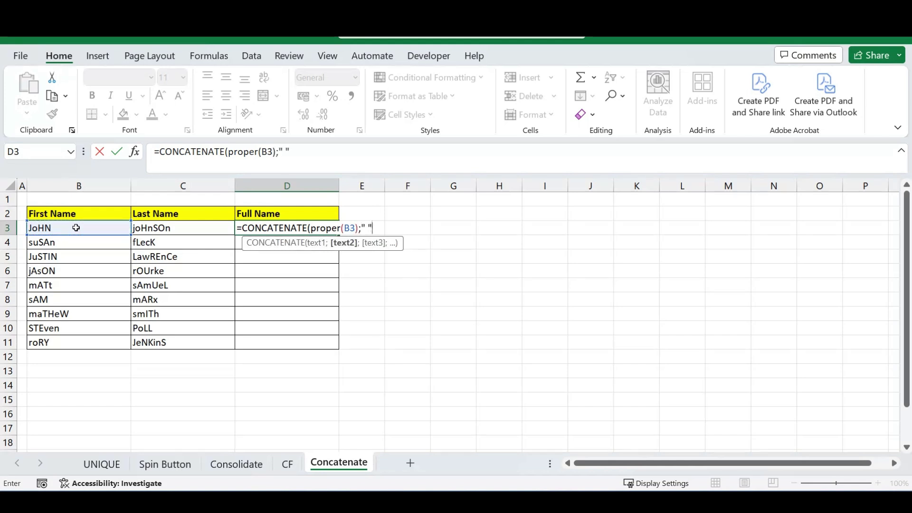
{"action": "type", "text": ";"}
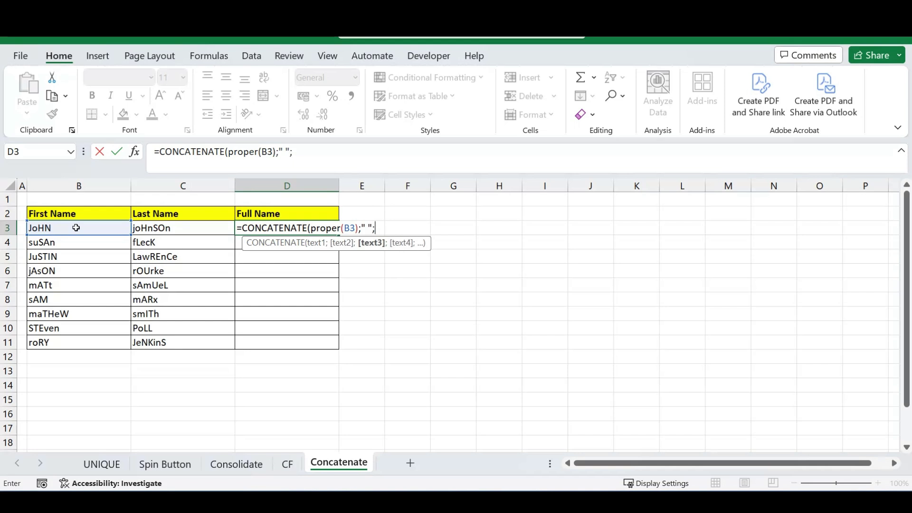
{"action": "type", "text": "proper"}
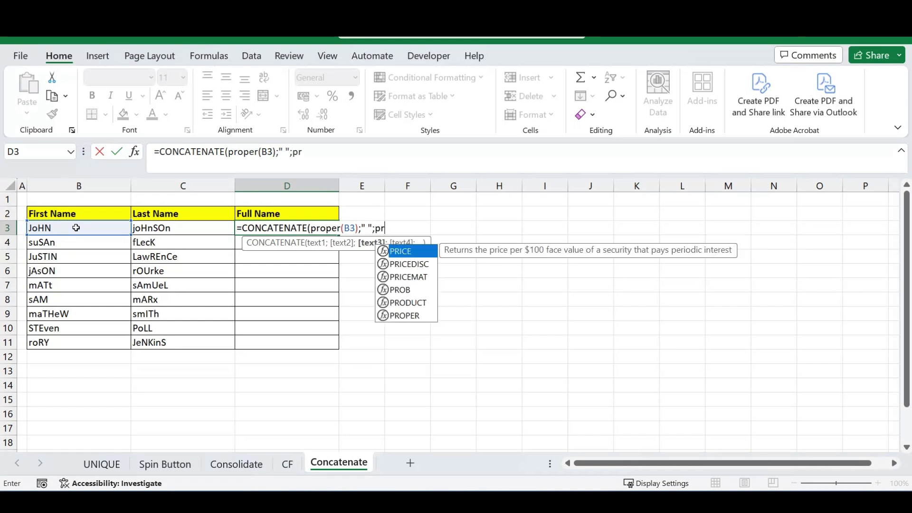
{"action": "type", "text": "("}
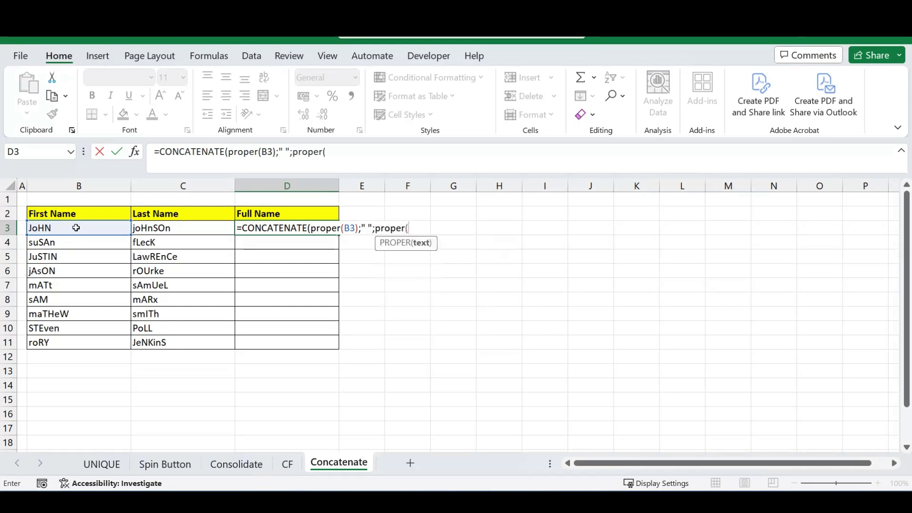
{"action": "left_click", "coordinate": [167, 228]}
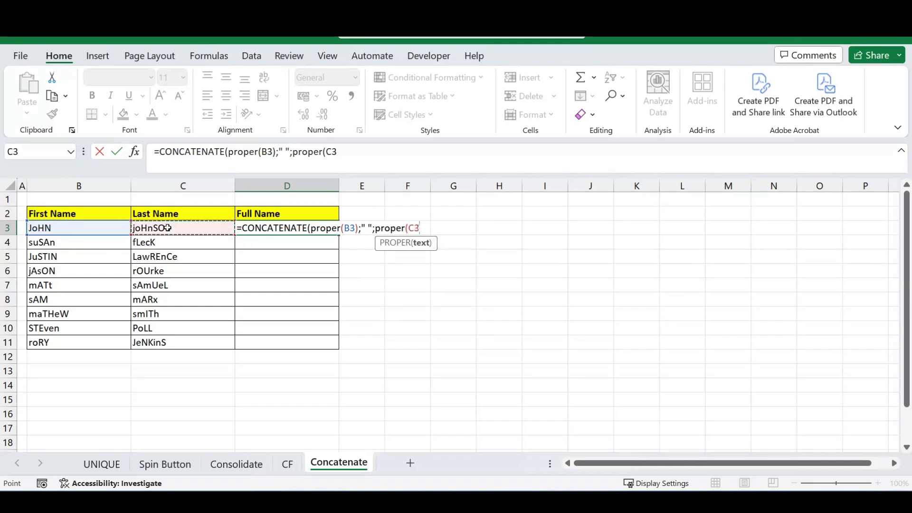
{"action": "type", "text": "))"}
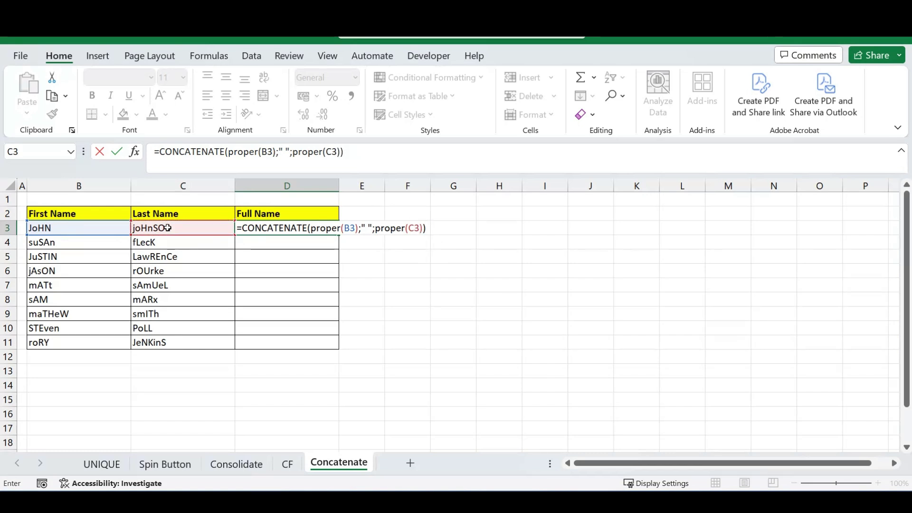
{"action": "key", "text": "Return"}
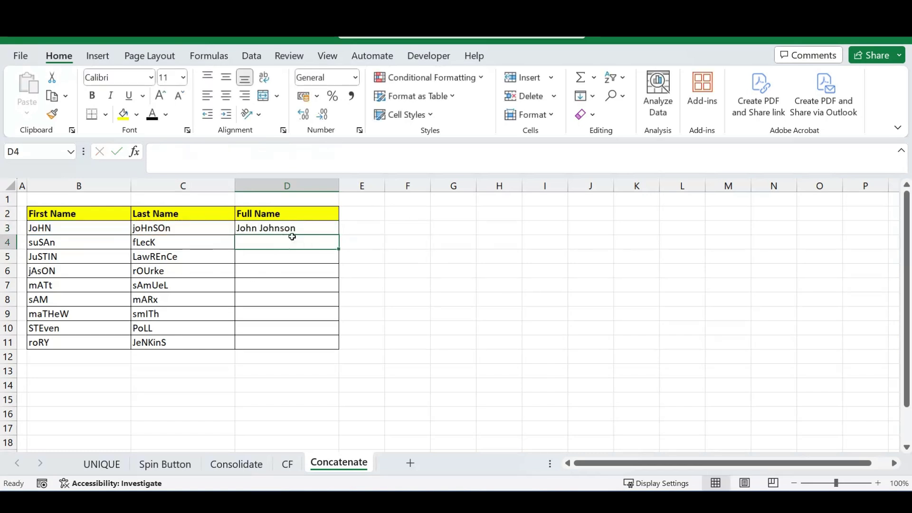
Fill the full-name formula down to row 11 and widen column E
{"action": "left_click", "coordinate": [313, 229]}
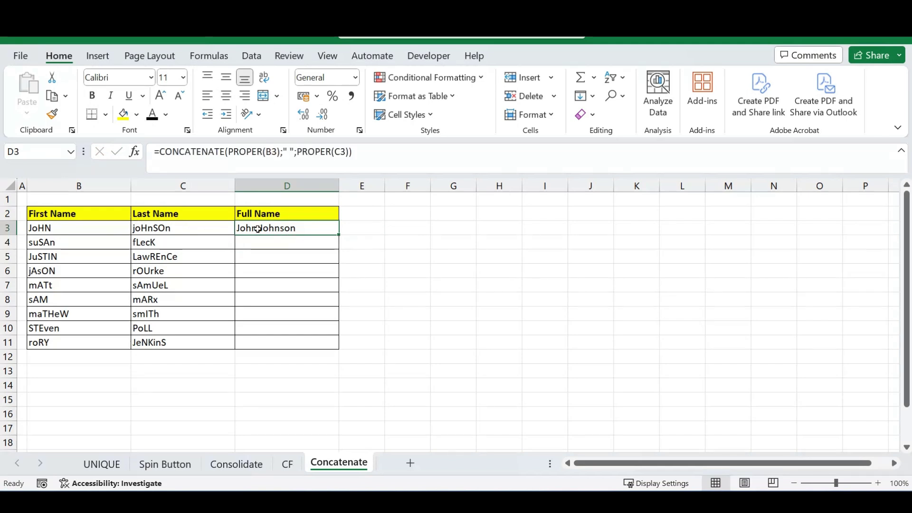
{"action": "double_click", "coordinate": [340, 234]}
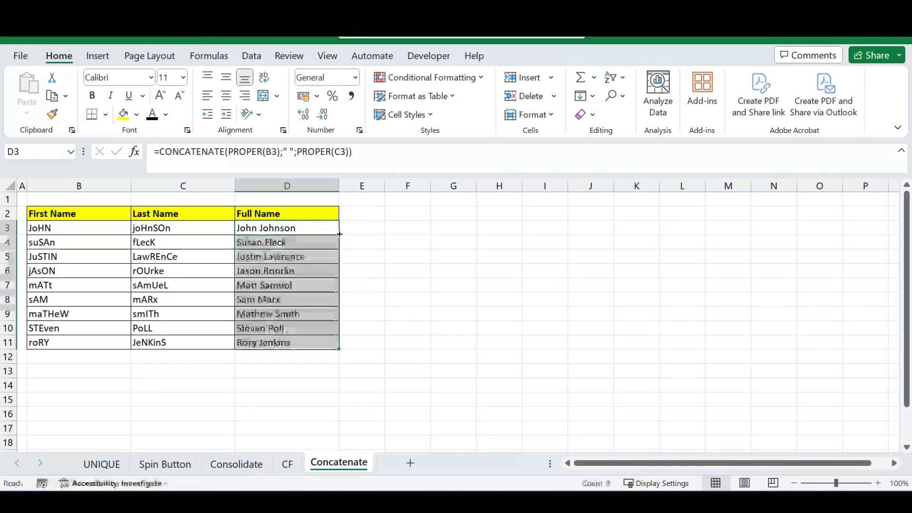
{"action": "left_click", "coordinate": [405, 285]}
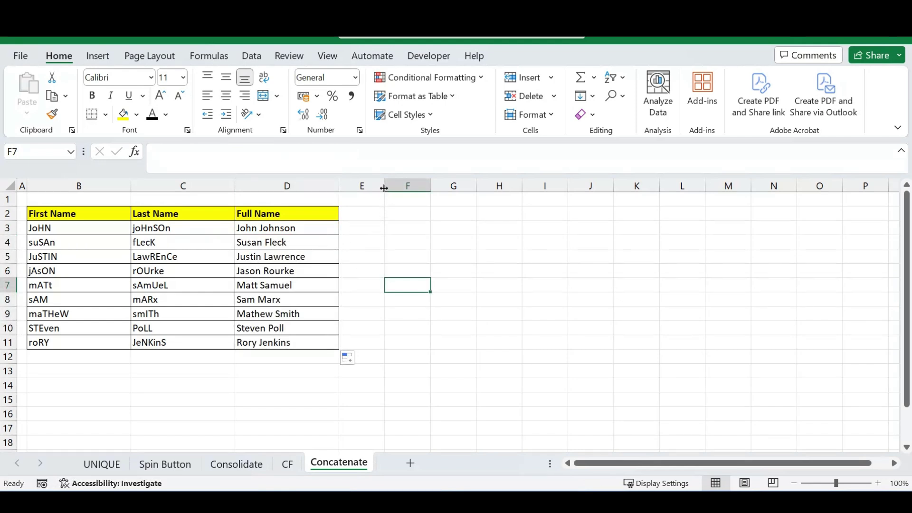
{"action": "left_click_drag", "start_coordinate": [384, 192], "coordinate": [422, 192]}
{"action": "left_click", "coordinate": [379, 228]}
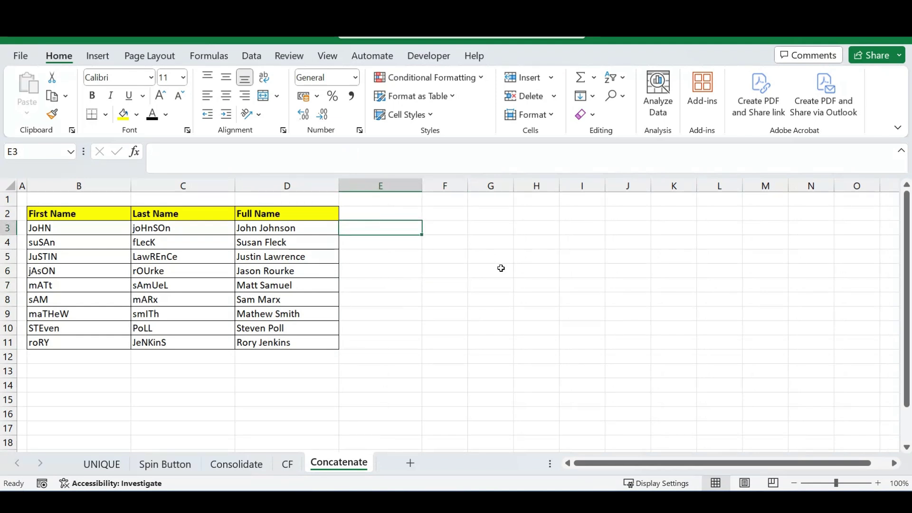
Enter =CONCATENATE(B3;C3) in E3 to join the unformatted first and last names
{"action": "type", "text": "="}
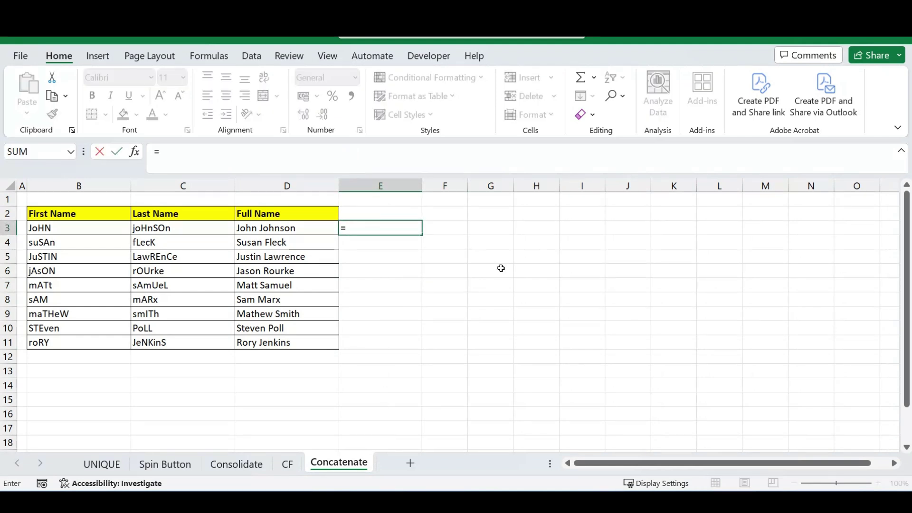
{"action": "type", "text": "con"}
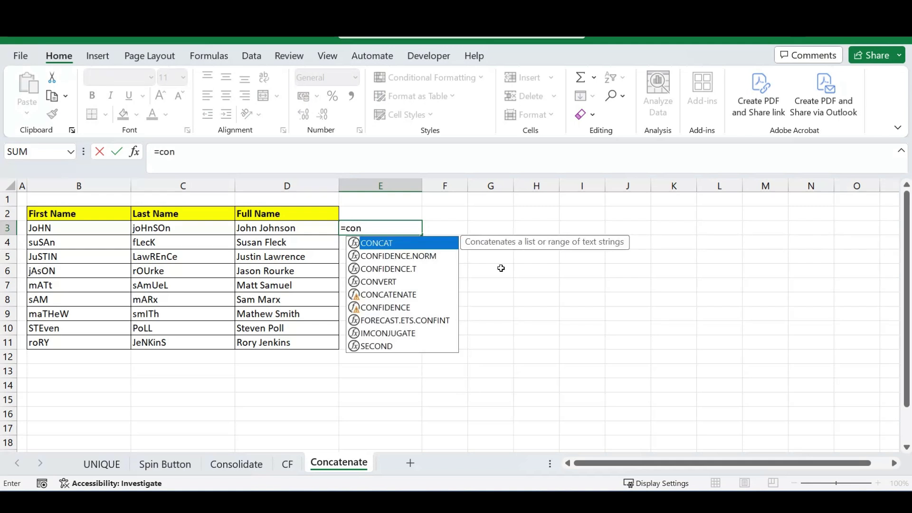
{"action": "type", "text": "ca"}
{"action": "key", "text": "Down"}
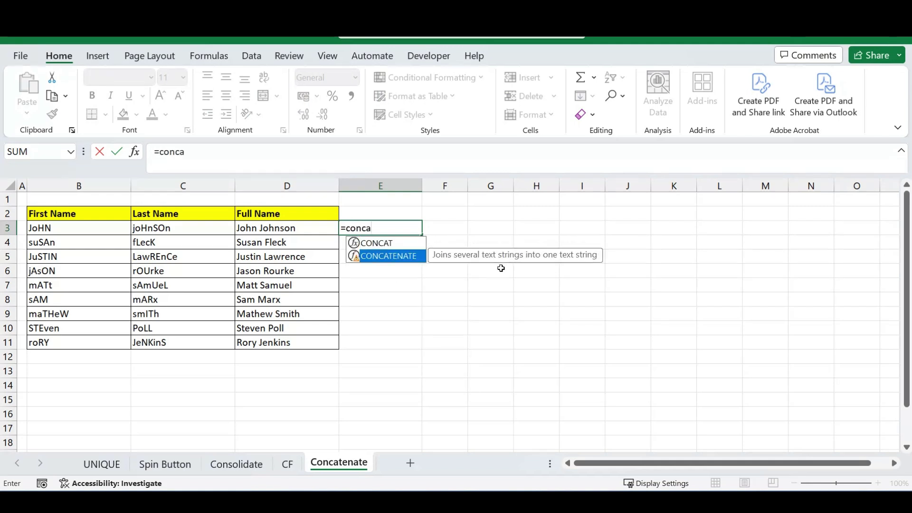
{"action": "key", "text": "Tab"}
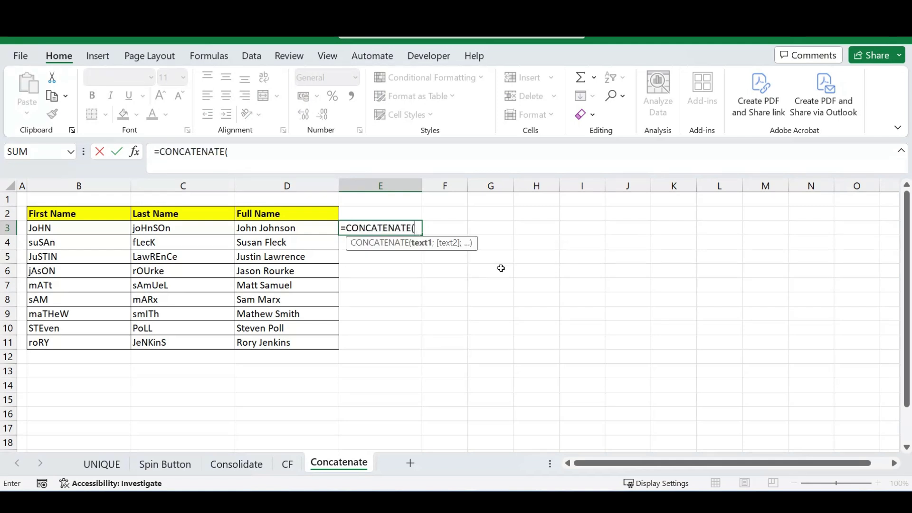
{"action": "left_click", "coordinate": [74, 230]}
{"action": "type", "text": ";"}
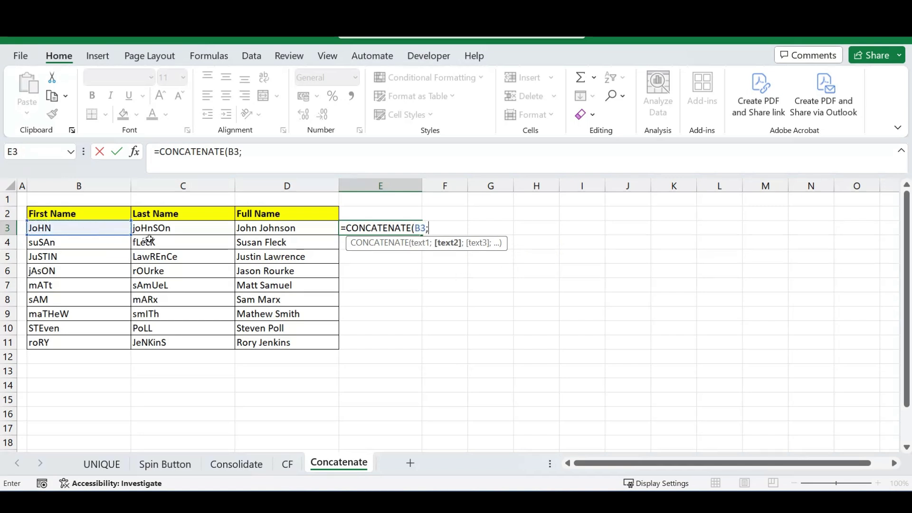
{"action": "left_click", "coordinate": [159, 228]}
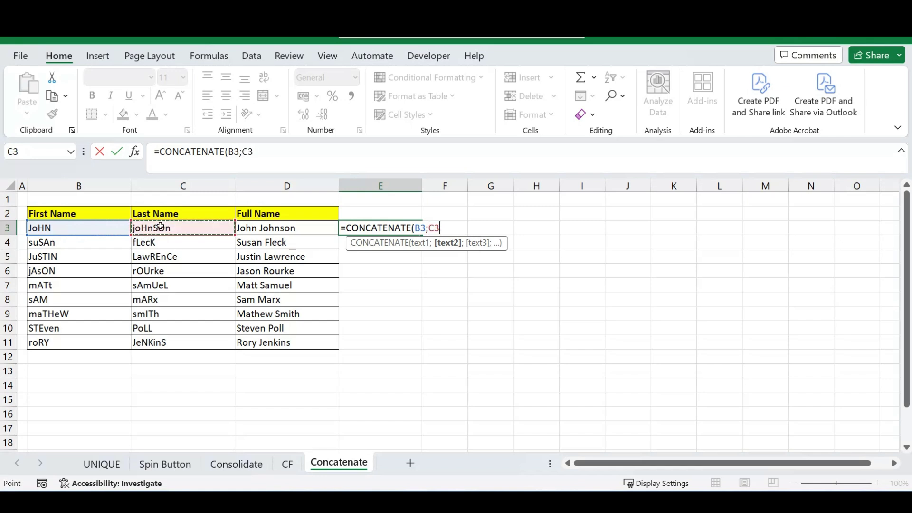
{"action": "key", "text": "Return"}
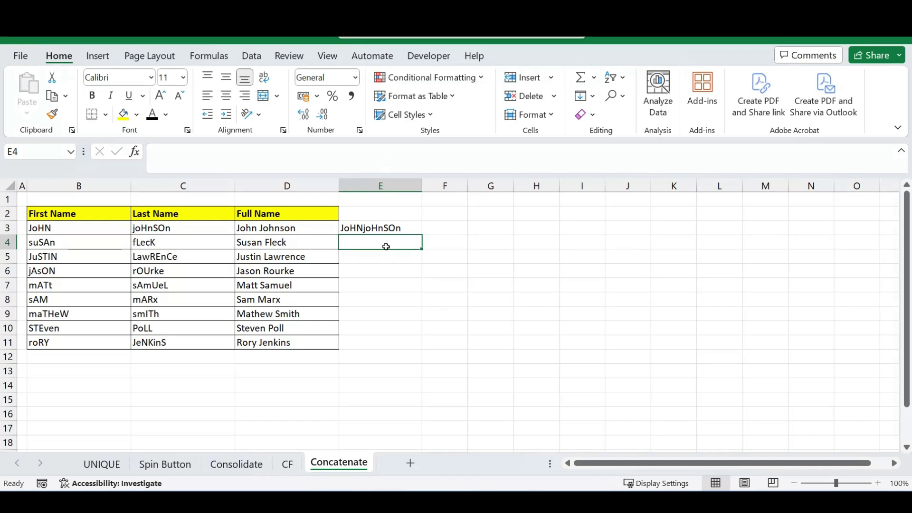
Change the E3 formula to =CONCATENATE(B3;" ";C3) so a space separates the names
{"action": "left_click", "coordinate": [387, 230]}
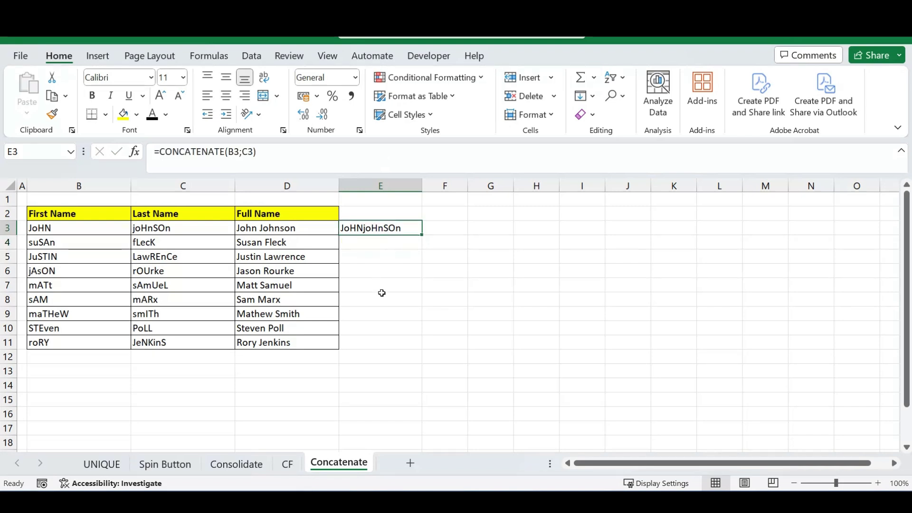
{"action": "left_click", "coordinate": [240, 153]}
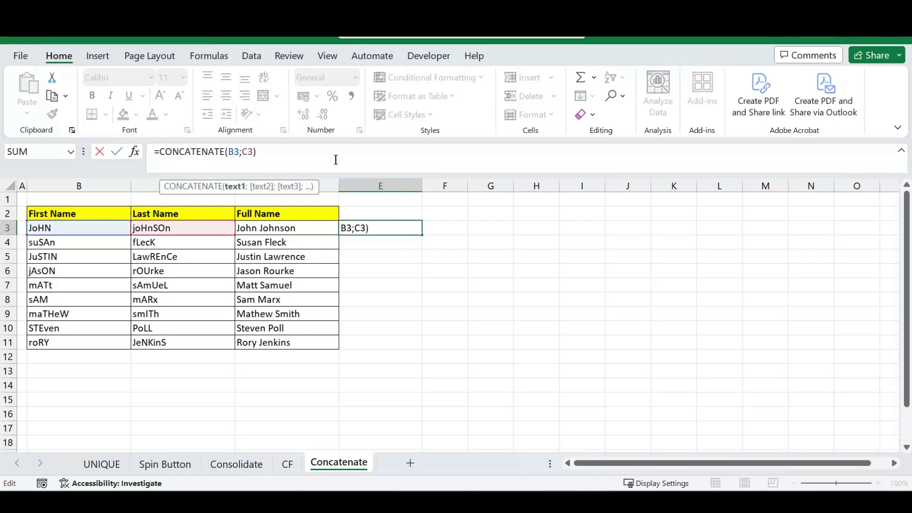
{"action": "type", "text": ";\" \";"}
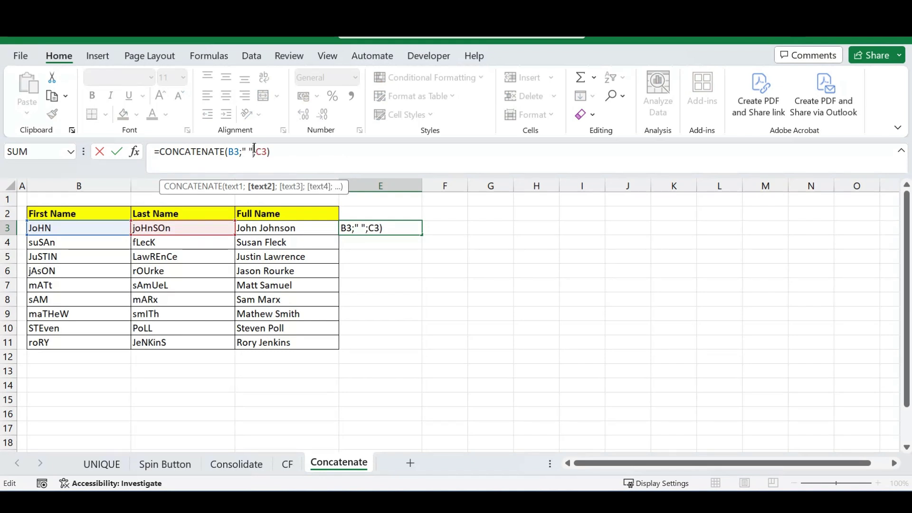
{"action": "left_click_drag", "start_coordinate": [241, 153], "coordinate": [255, 153]}
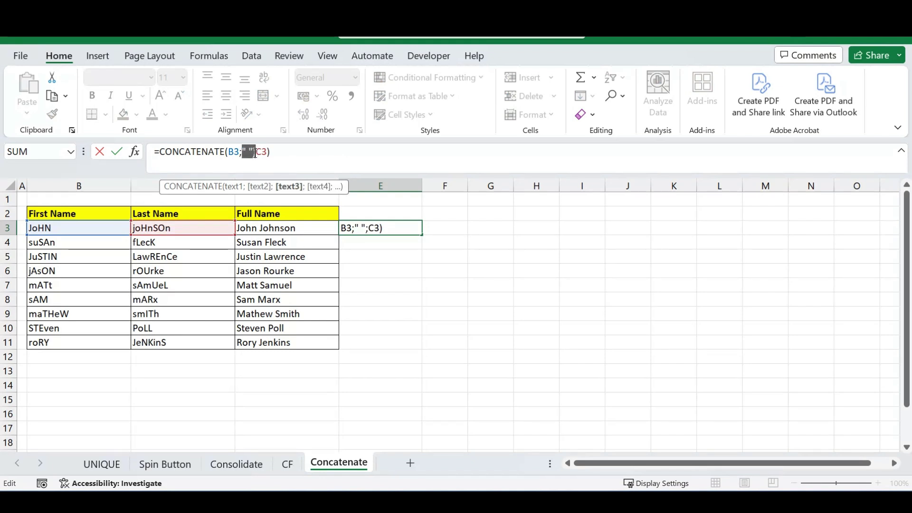
{"action": "left_click", "coordinate": [321, 154]}
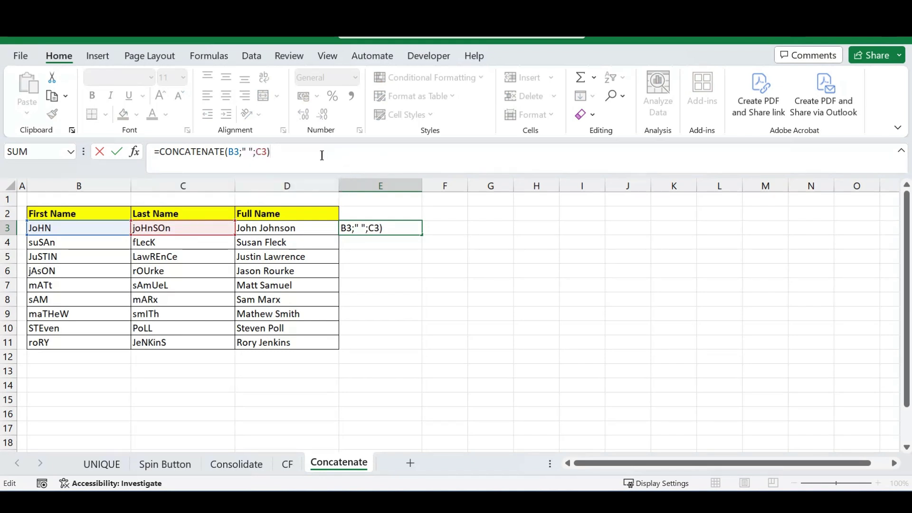
{"action": "key", "text": "Return"}
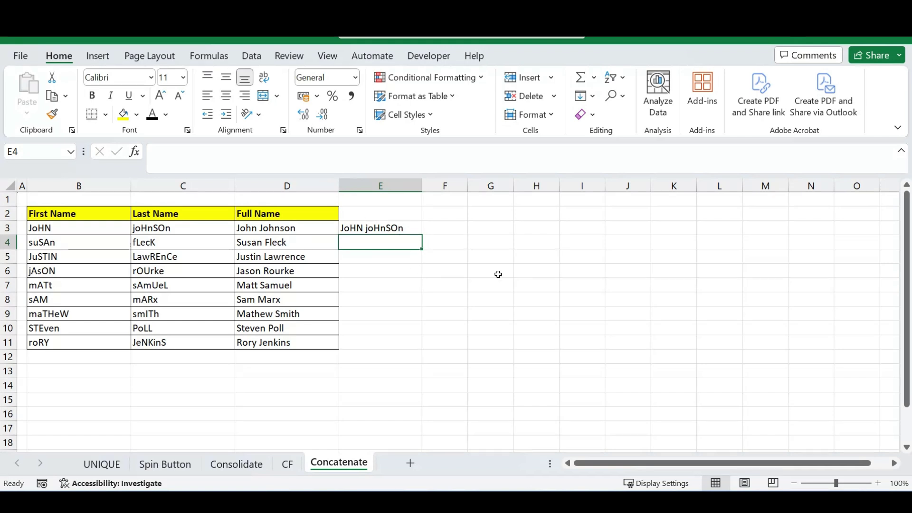
Enter =PROPER(B4) in E4 to show the first name as Susan
{"action": "type", "text": "=p"}
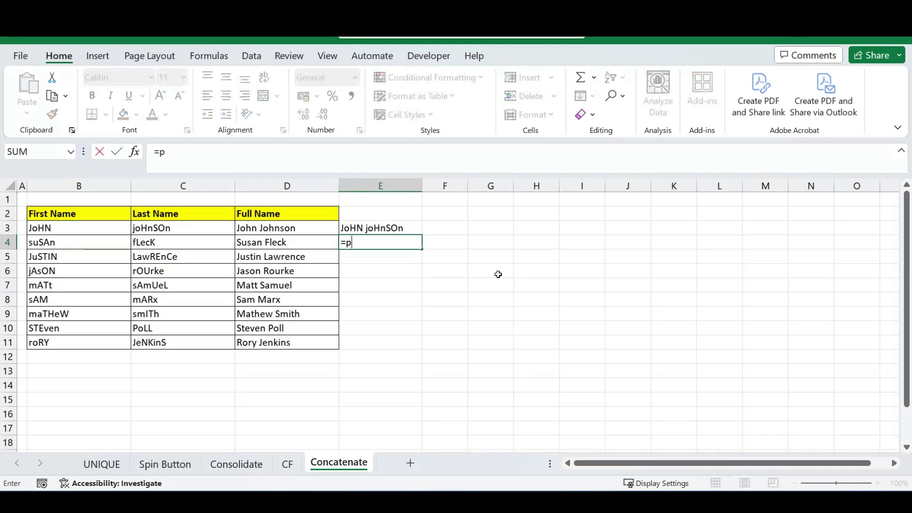
{"action": "type", "text": "roper"}
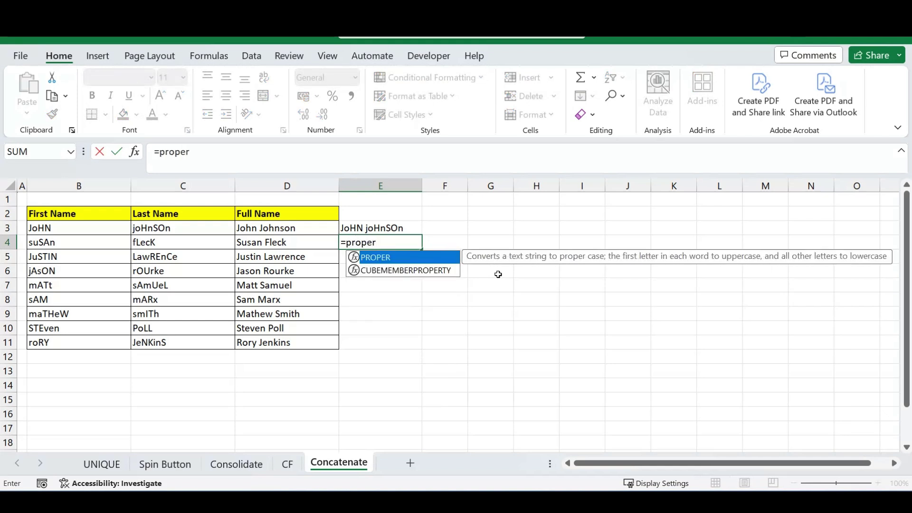
{"action": "type", "text": "("}
{"action": "left_click", "coordinate": [98, 241]}
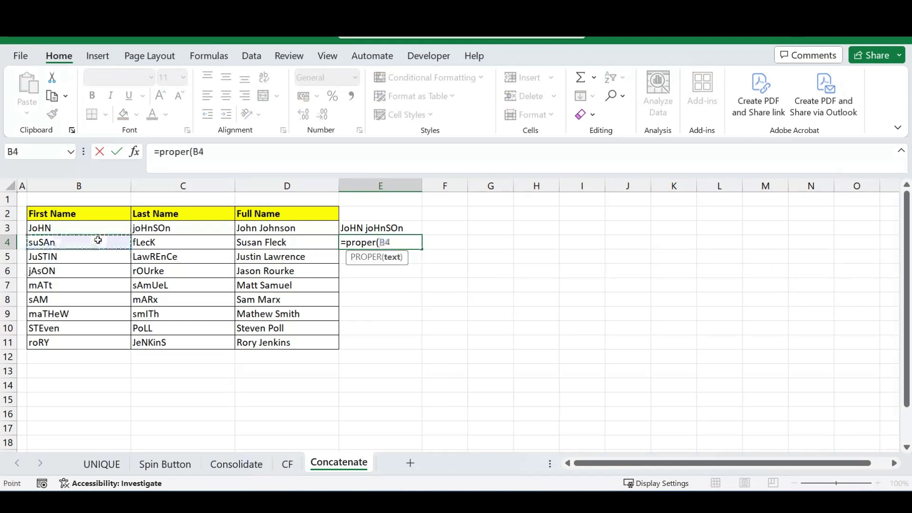
{"action": "key", "text": "Return"}
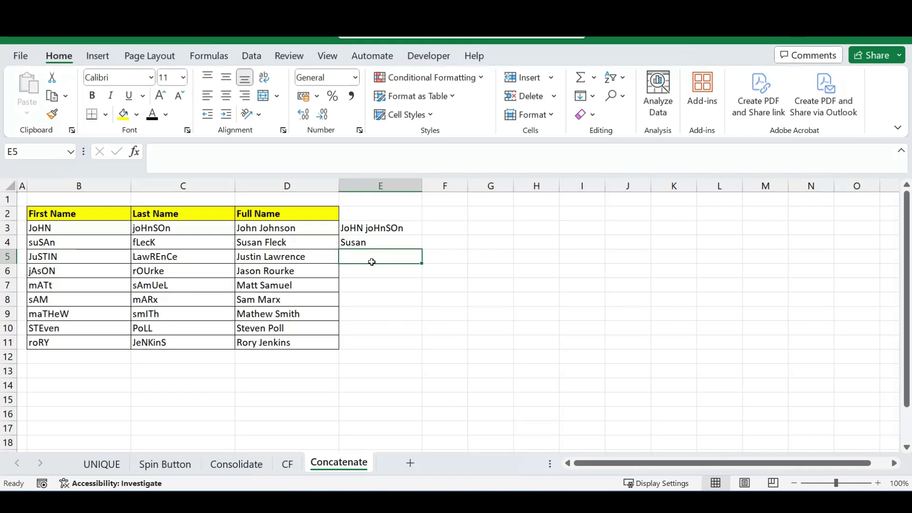
Wrap the B3 reference in PROPER inside the E3 CONCATENATE formula
{"action": "left_click", "coordinate": [369, 232]}
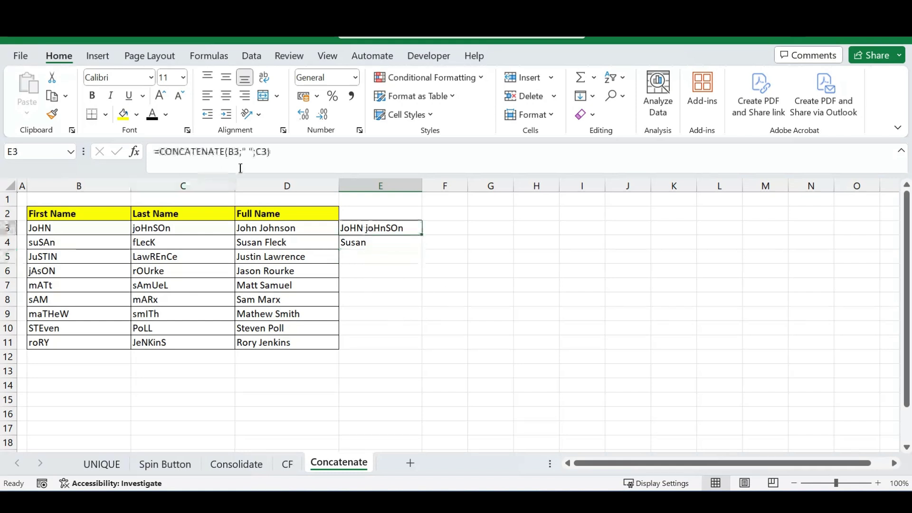
{"action": "left_click", "coordinate": [227, 152]}
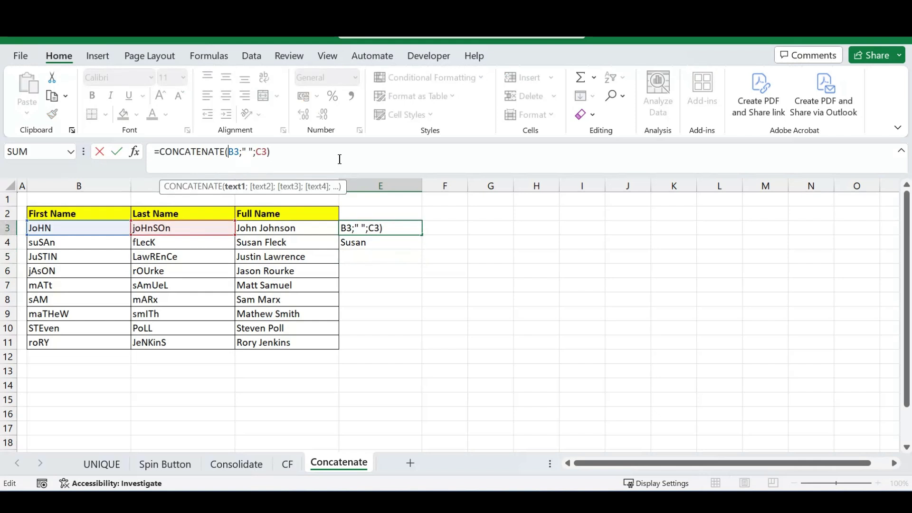
{"action": "type", "text": "proper"}
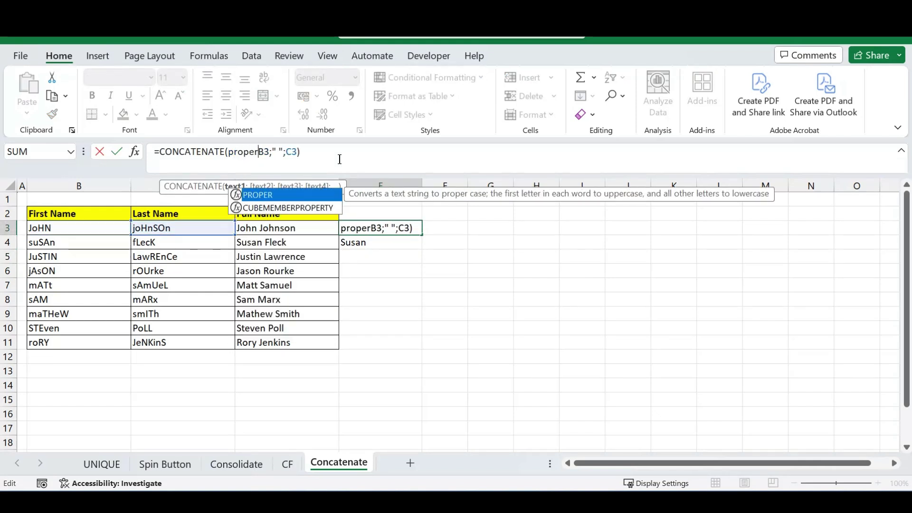
{"action": "type", "text": "("}
{"action": "key", "text": "Right"}
{"action": "key", "text": "Right"}
{"action": "type", "text": ")"}
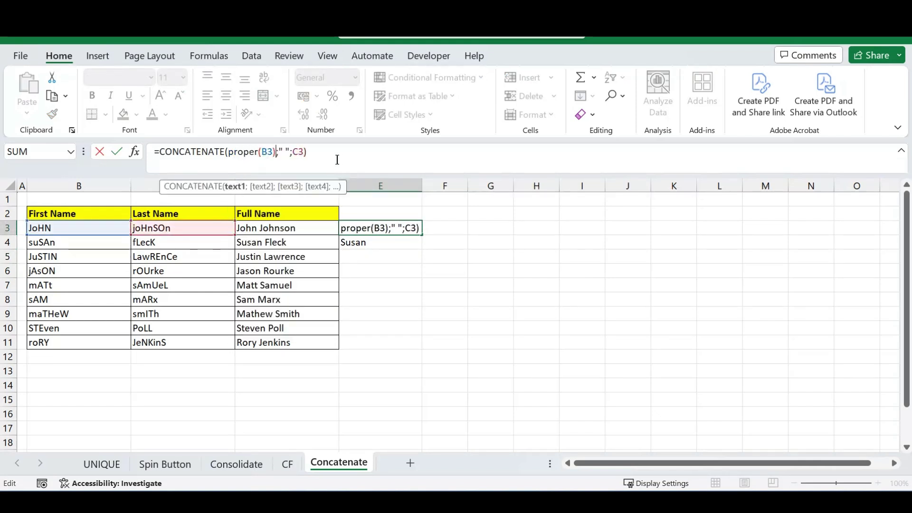
{"action": "key", "text": "Right"}
{"action": "key", "text": "Right"}
{"action": "key", "text": "Right"}
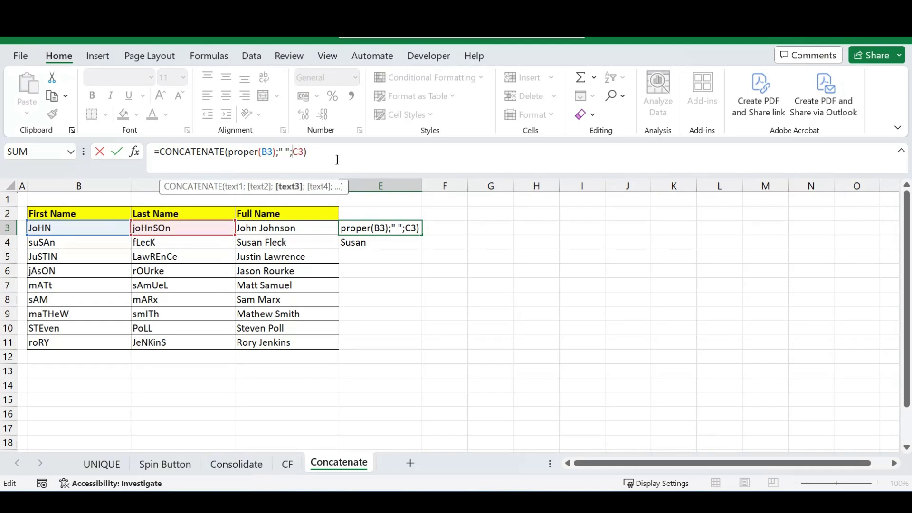
{"action": "key", "text": "Return"}
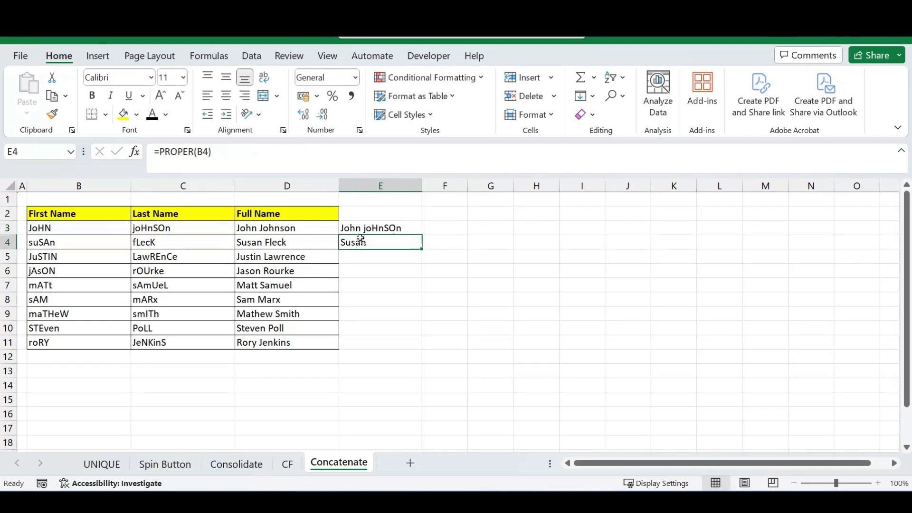
Wrap C3 in PROPER as well, making E3 =CONCATENATE(PROPER(B3);" ";PROPER(C3)) showing John Johnson
{"action": "left_click", "coordinate": [383, 228]}
{"action": "left_click", "coordinate": [362, 155]}
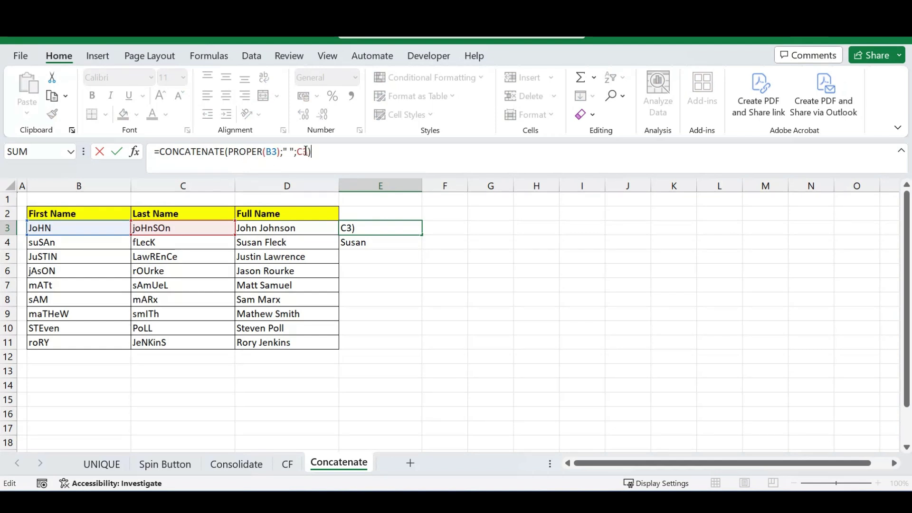
{"action": "left_click_drag", "start_coordinate": [298, 152], "coordinate": [351, 160]}
{"action": "key", "text": "Left"}
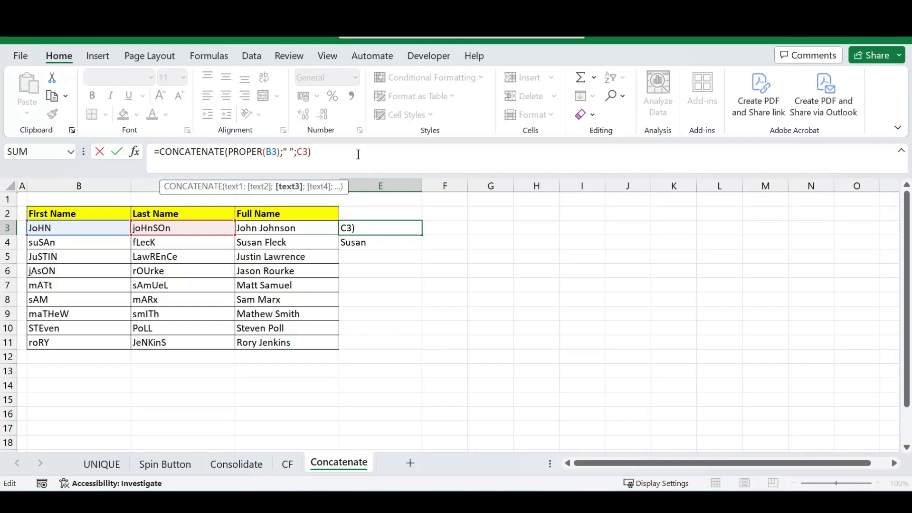
{"action": "type", "text": "proper"}
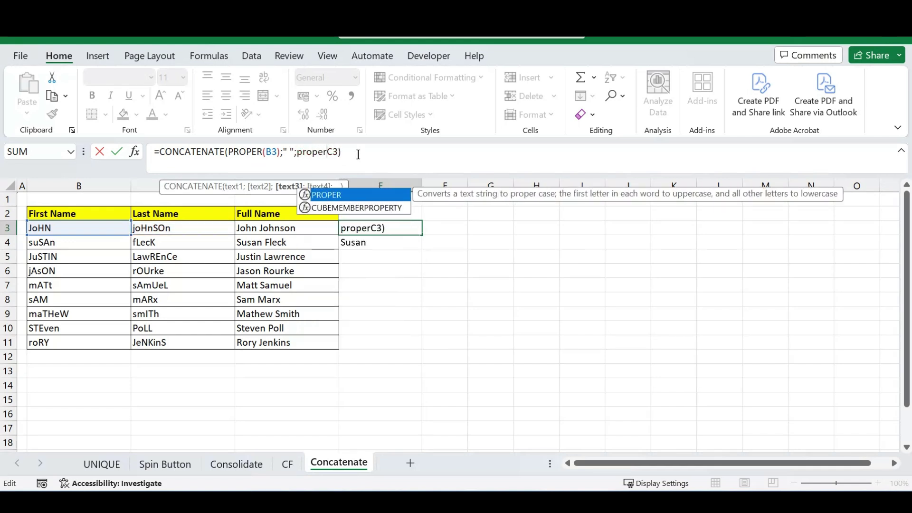
{"action": "type", "text": "("}
{"action": "key", "text": "Right"}
{"action": "key", "text": "Right"}
{"action": "key", "text": "Right"}
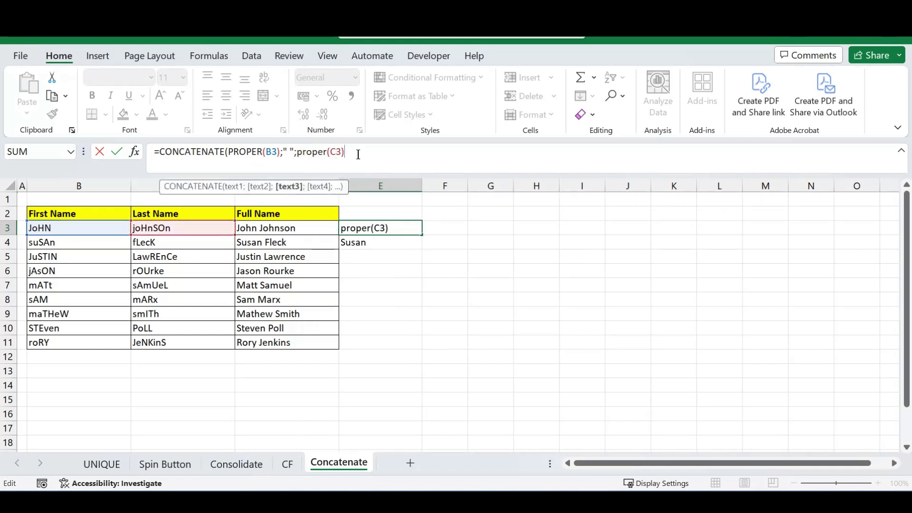
{"action": "type", "text": ")"}
{"action": "key", "text": "Return"}
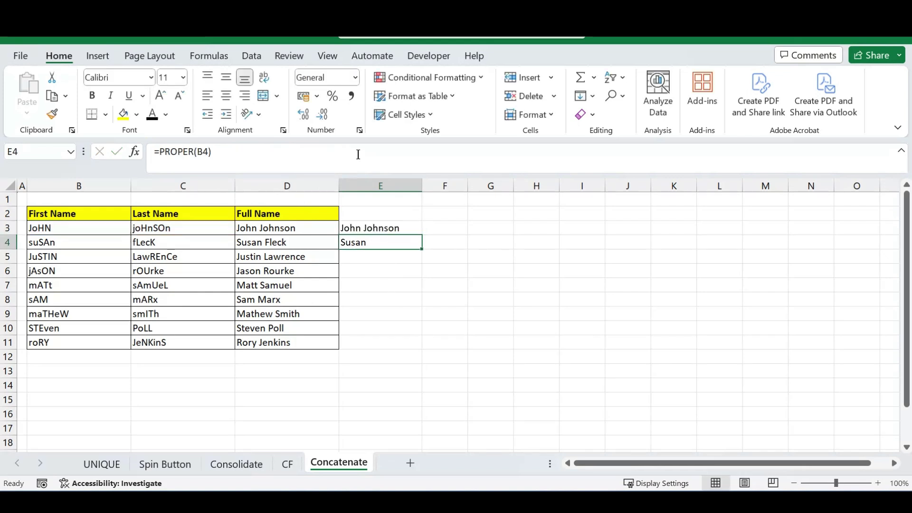
{"action": "left_click", "coordinate": [378, 230]}
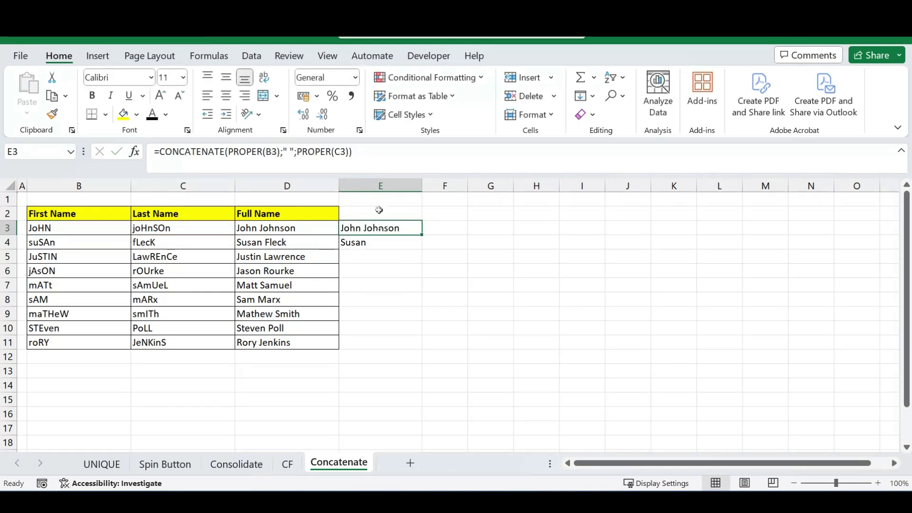
{"action": "left_click", "coordinate": [378, 156]}
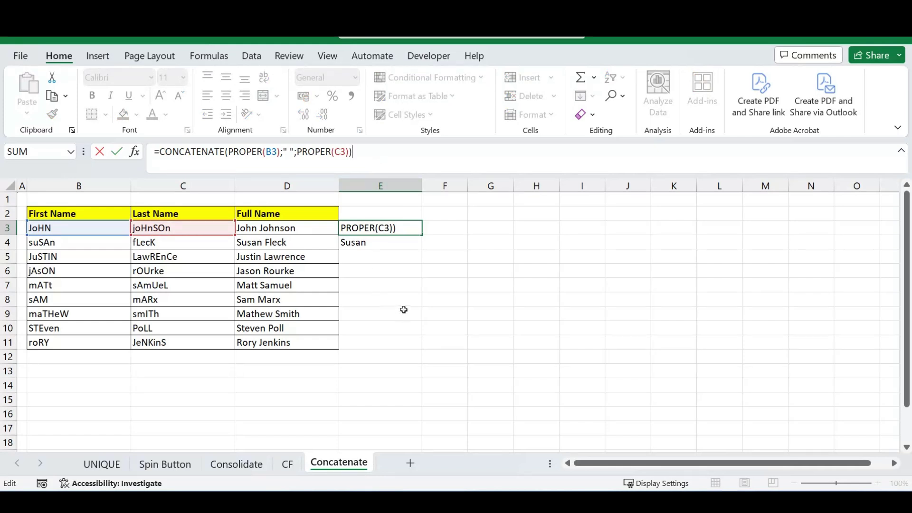
{"action": "key", "text": "Return"}
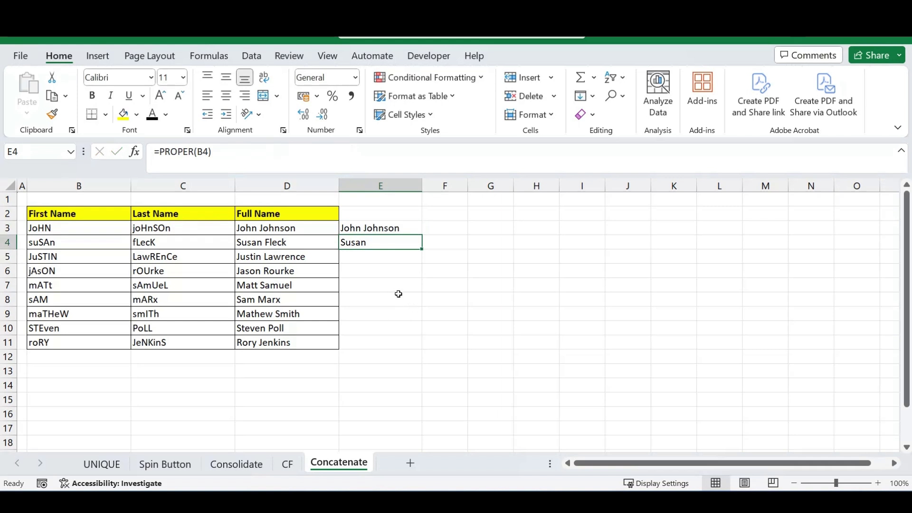